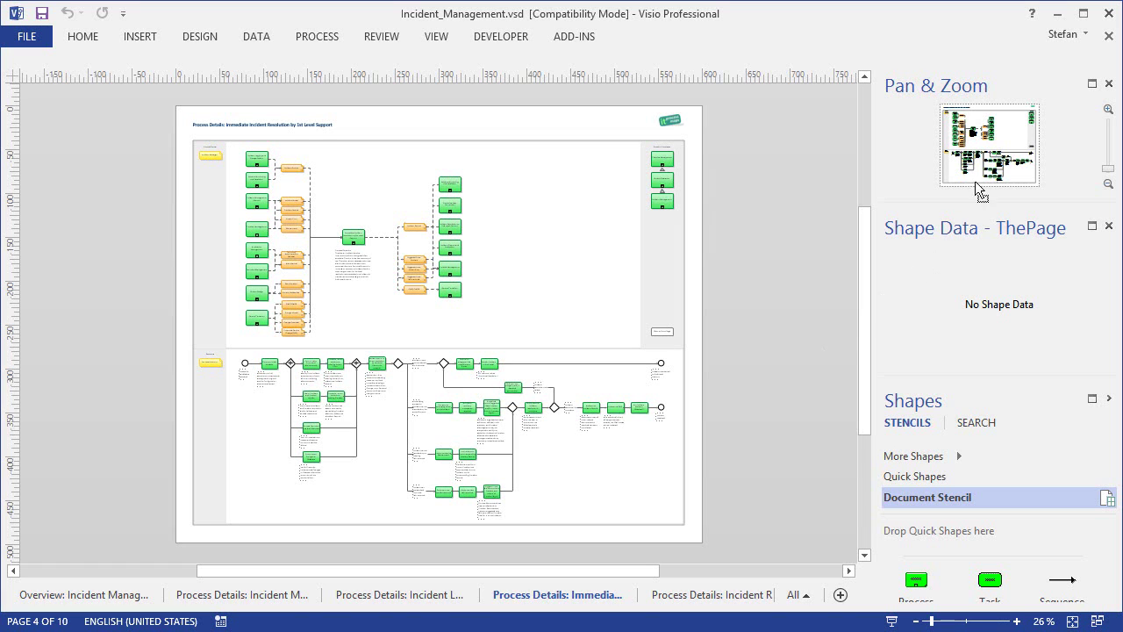
Step: Zoom in on the Transfer Incident to 2nd Level escalation area and enlarge the Shapes pane
mouse_move(990, 151)
mouse_down()
mouse_move(974, 172)
mouse_move(1003, 166)
mouse_up()
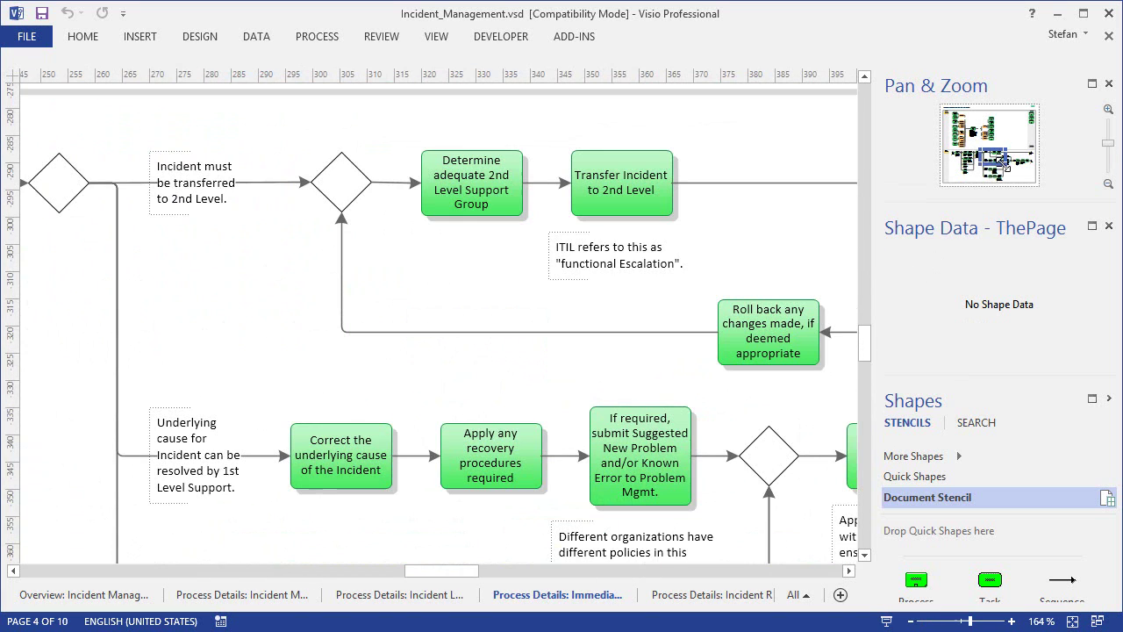
click(79, 37)
click(567, 59)
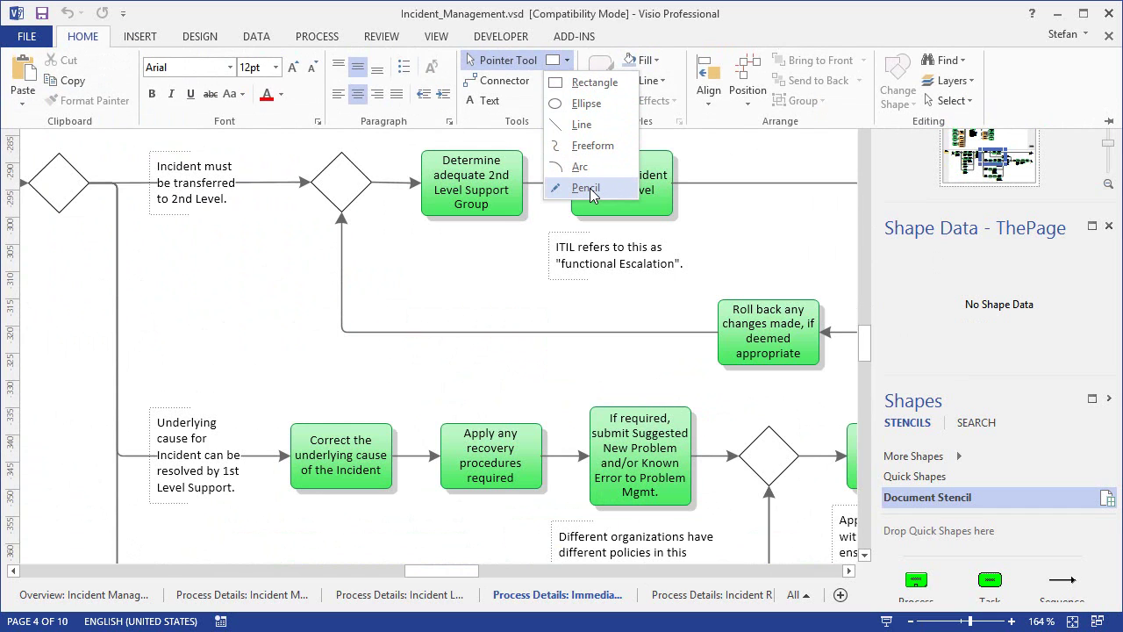
click(606, 297)
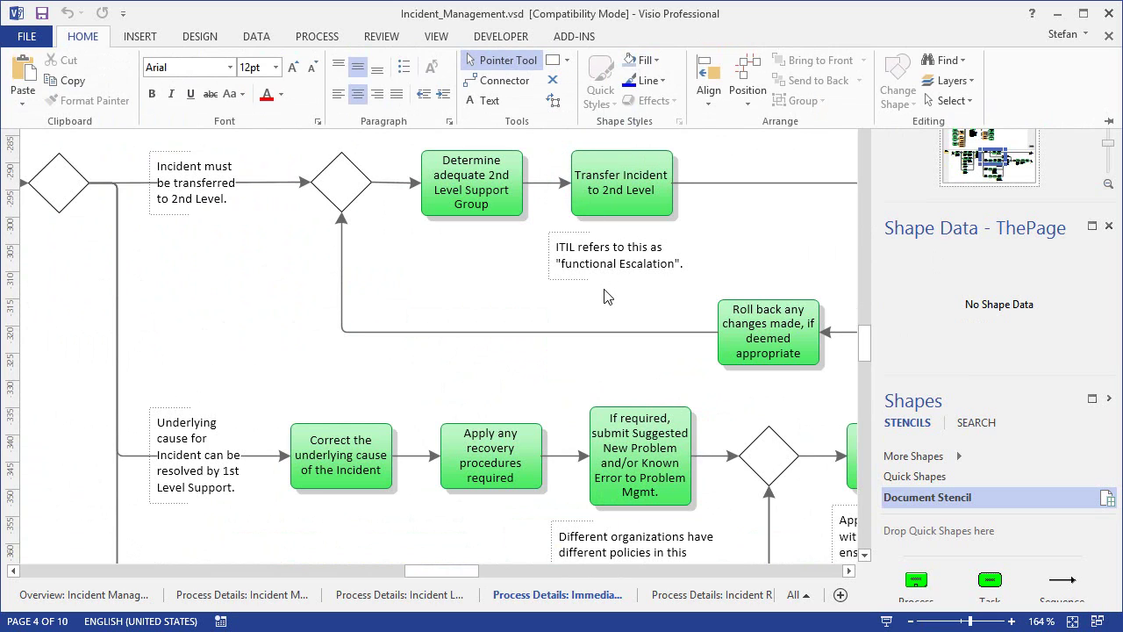
drag(997, 376, 1005, 280)
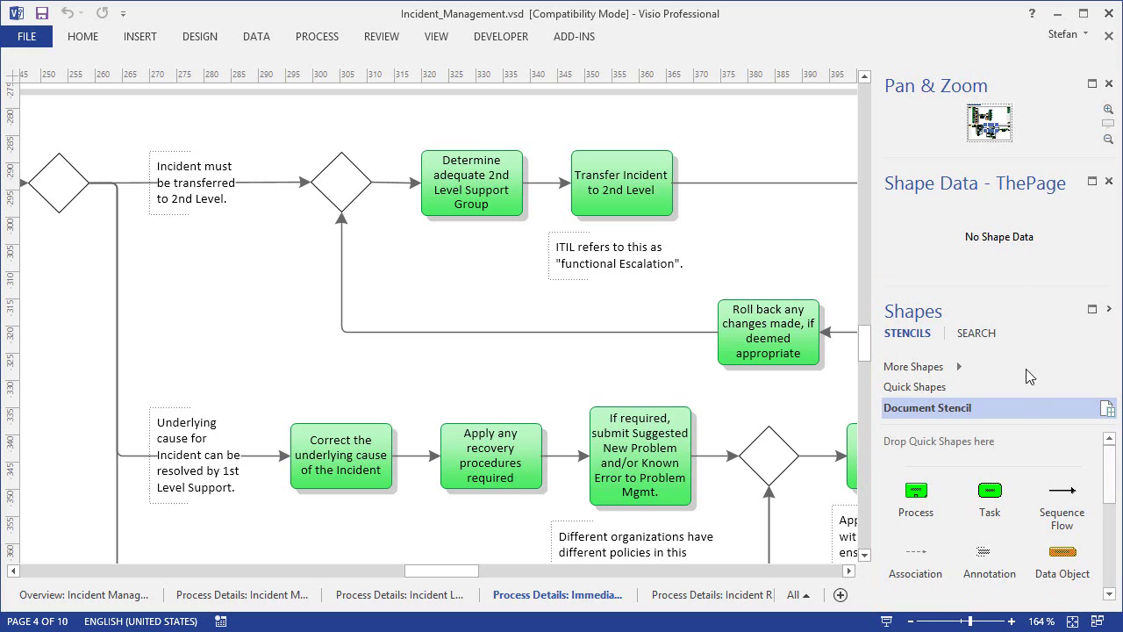
Step: Place a new Task after Transfer Incident to 2nd Level and connect it with Sequence Flows
drag(990, 493, 763, 189)
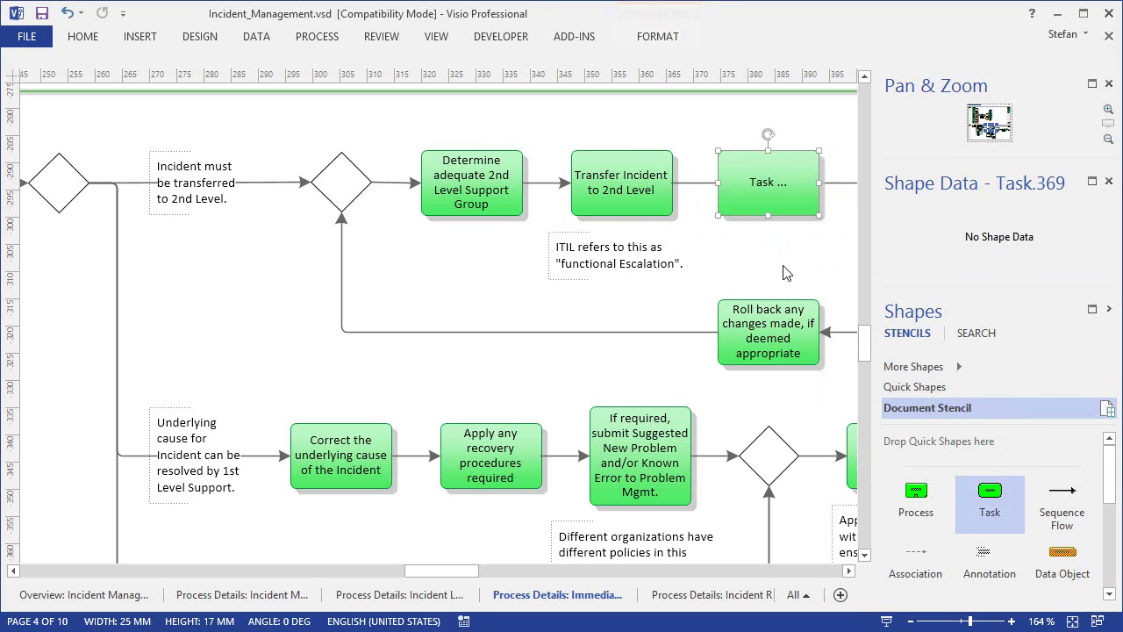
click(677, 182)
drag(671, 182, 793, 184)
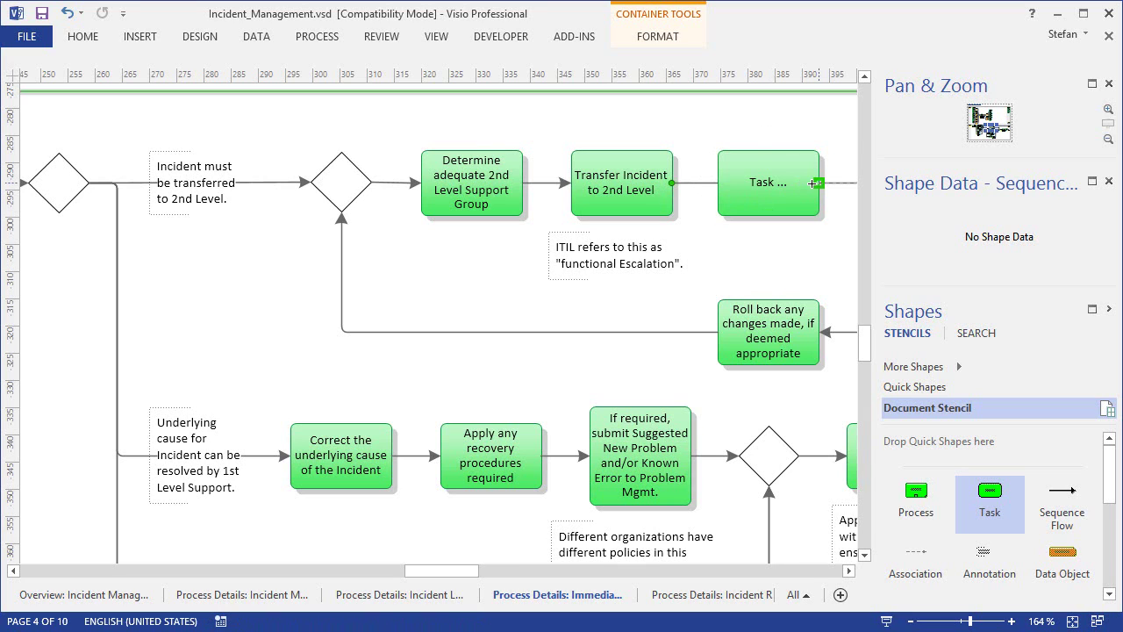
drag(1064, 491, 1023, 453)
drag(781, 294, 673, 183)
Step: Label the new task 'Do something else...' and extend the transfer label to end with 'Support'
click(762, 192)
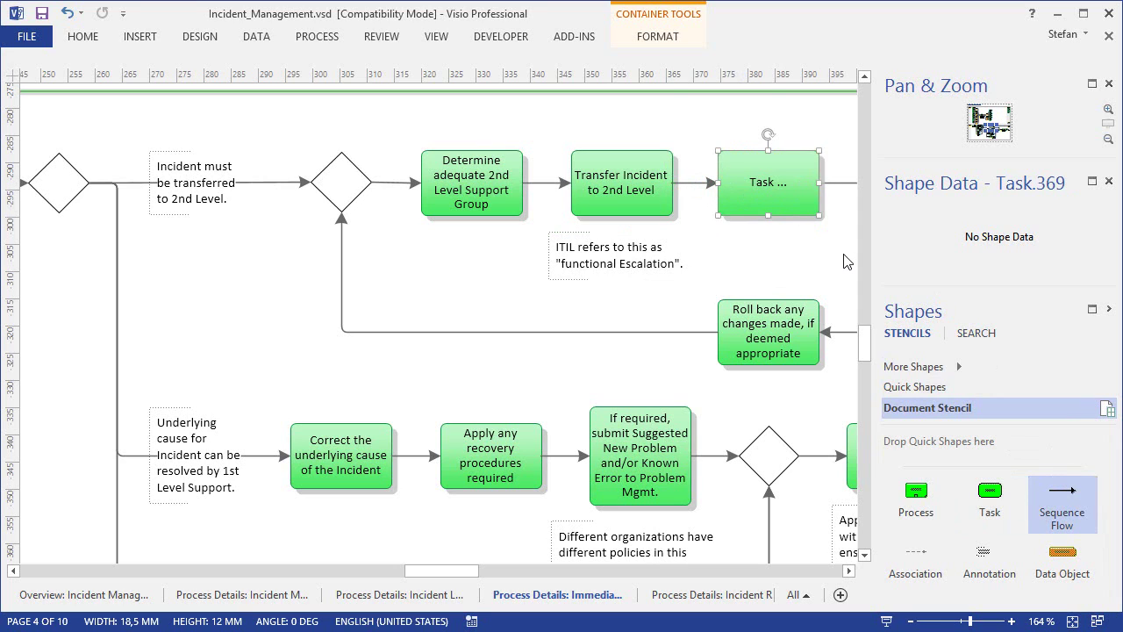
double_click(762, 192)
text(Do something else...)
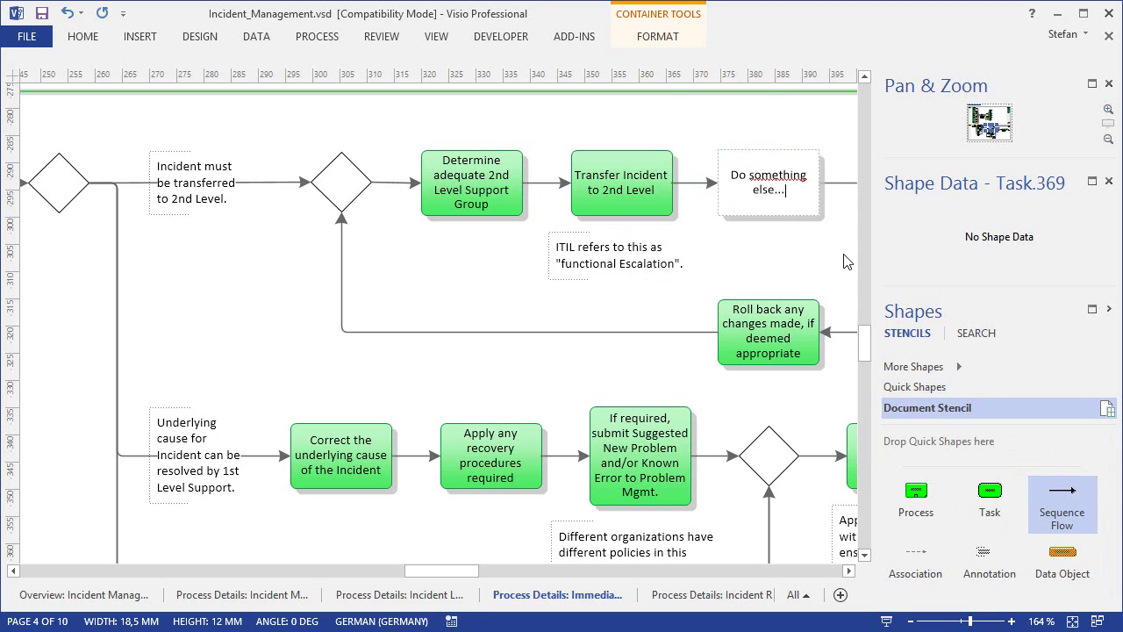
key(Escape)
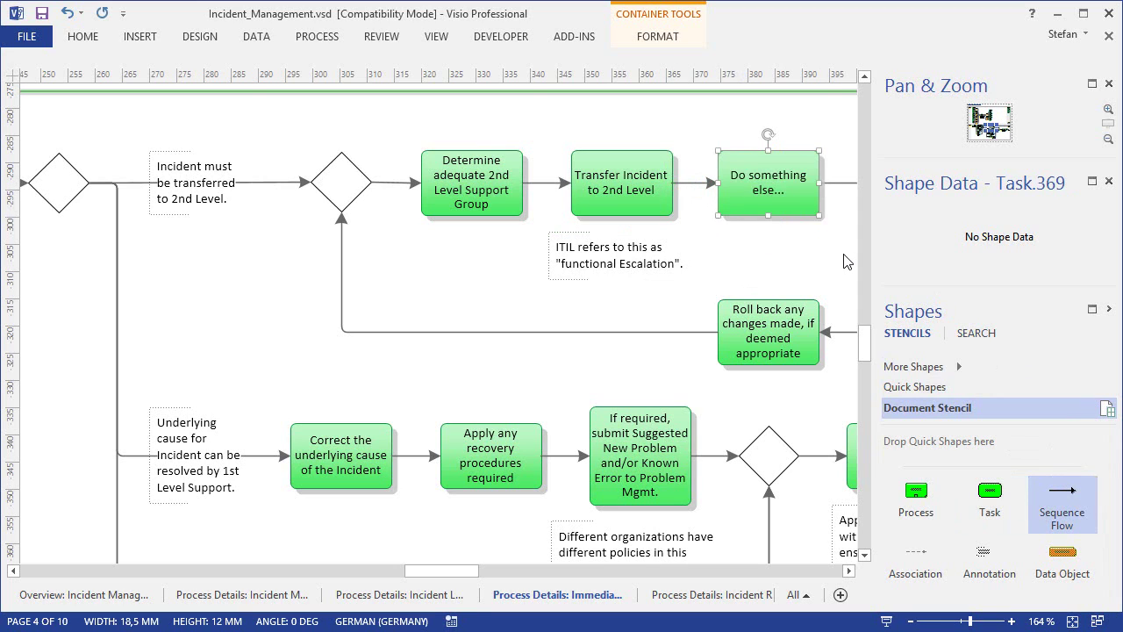
click(635, 186)
double_click(636, 189)
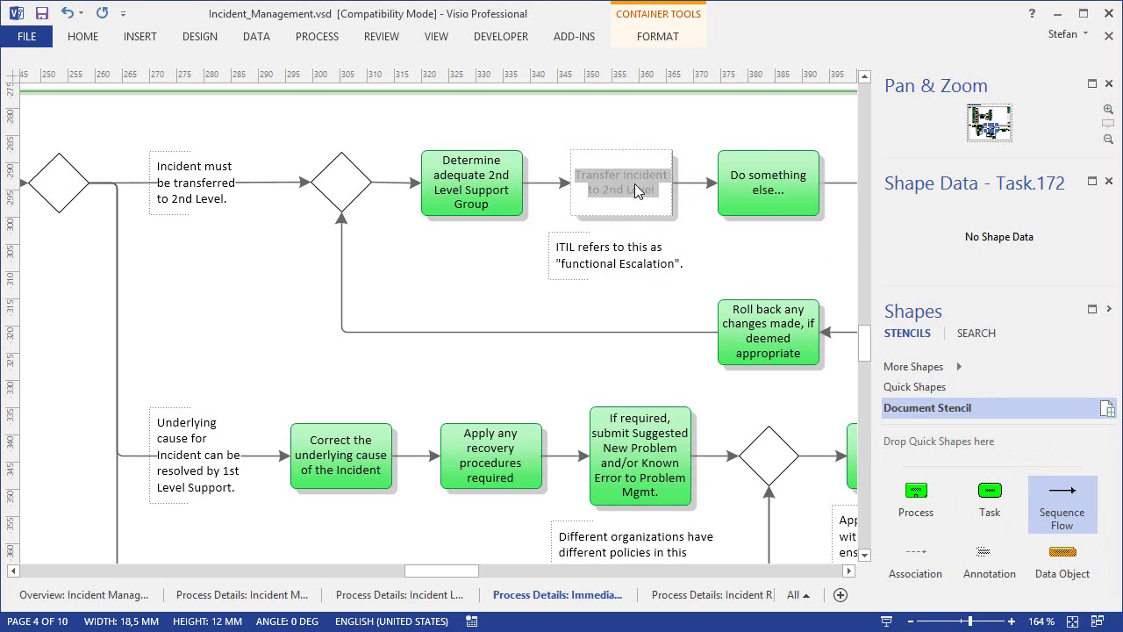
key(End)
text(Support)
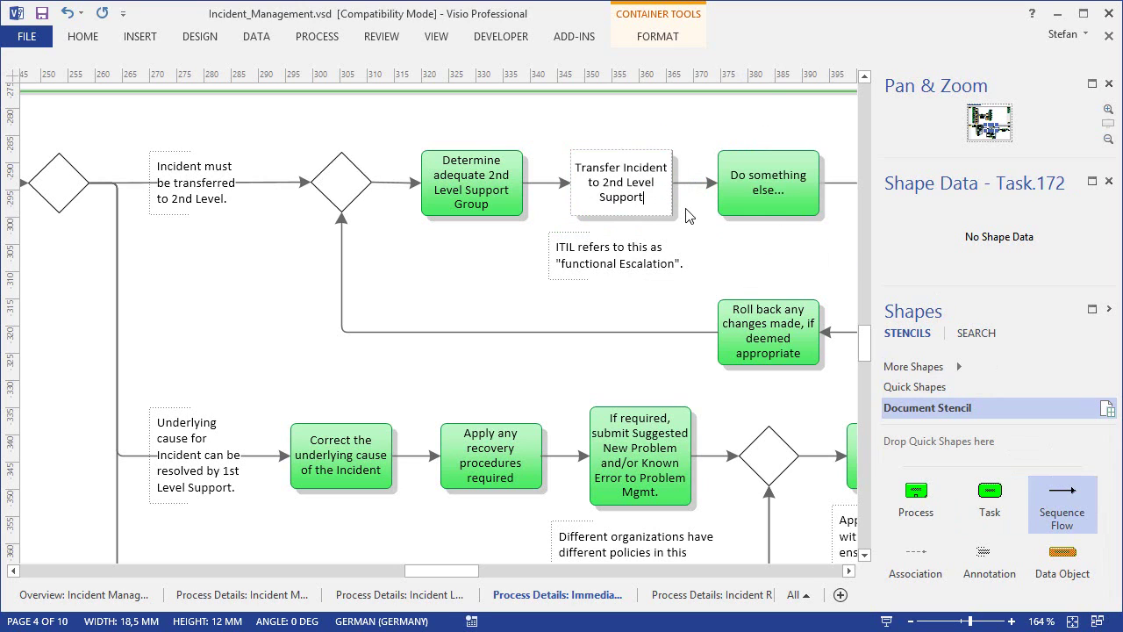
key(Escape)
Step: Delete the ITIL annotation below the transfer step and save the drawing
click(627, 268)
double_click(627, 272)
click(624, 308)
click(620, 263)
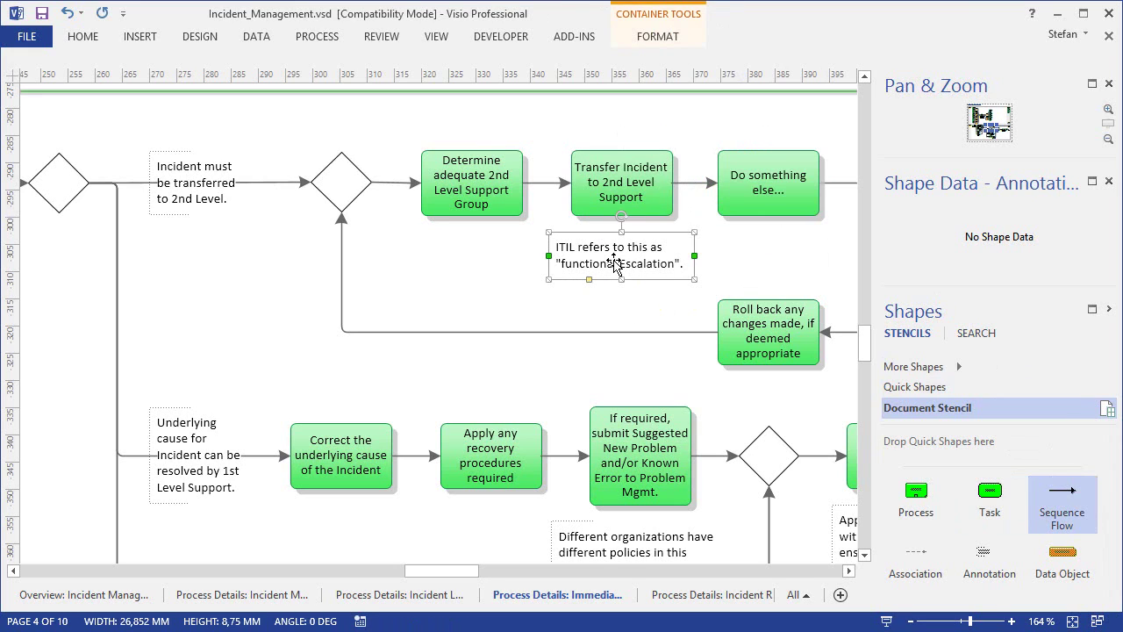
key(Delete)
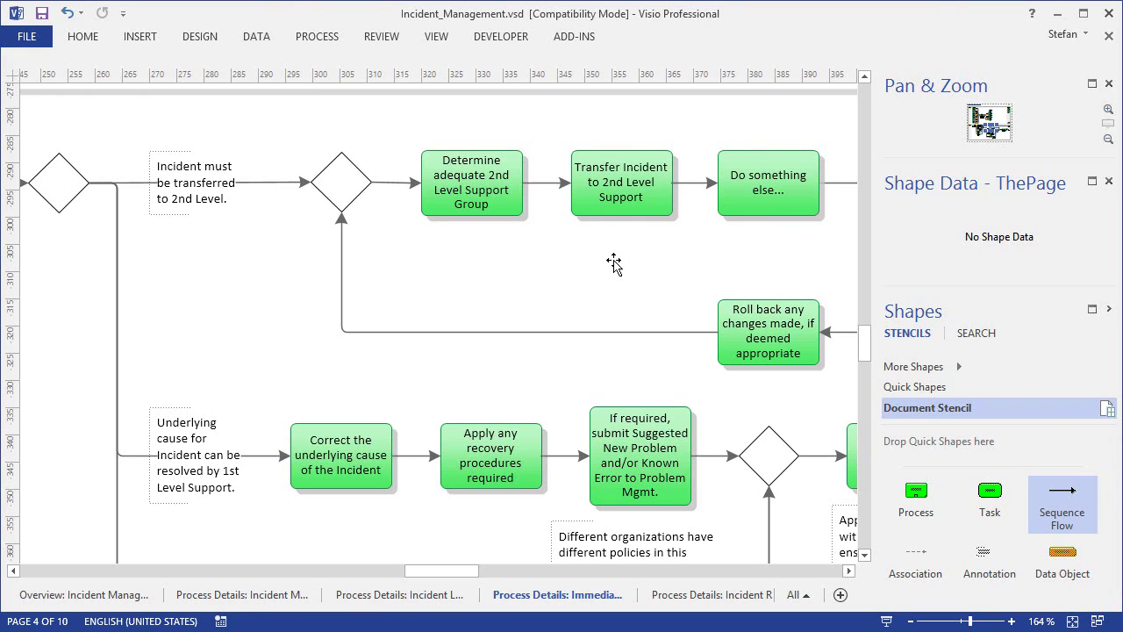
key(ctrl+s)
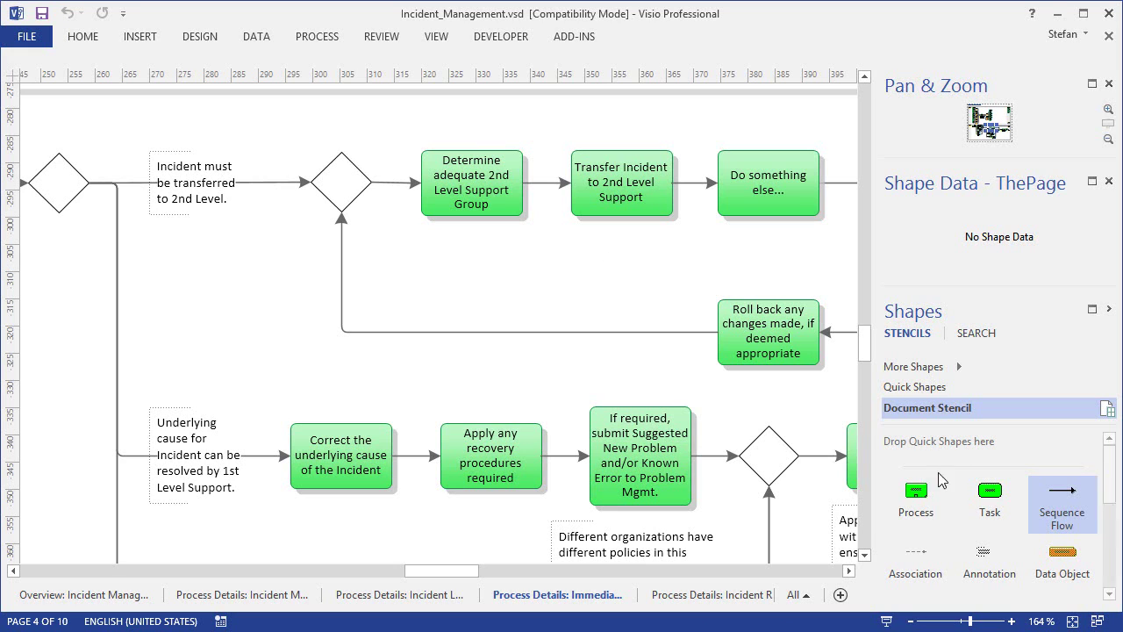
Step: Fill the whole Task master light blue and update all Task instances on closing
double_click(999, 497)
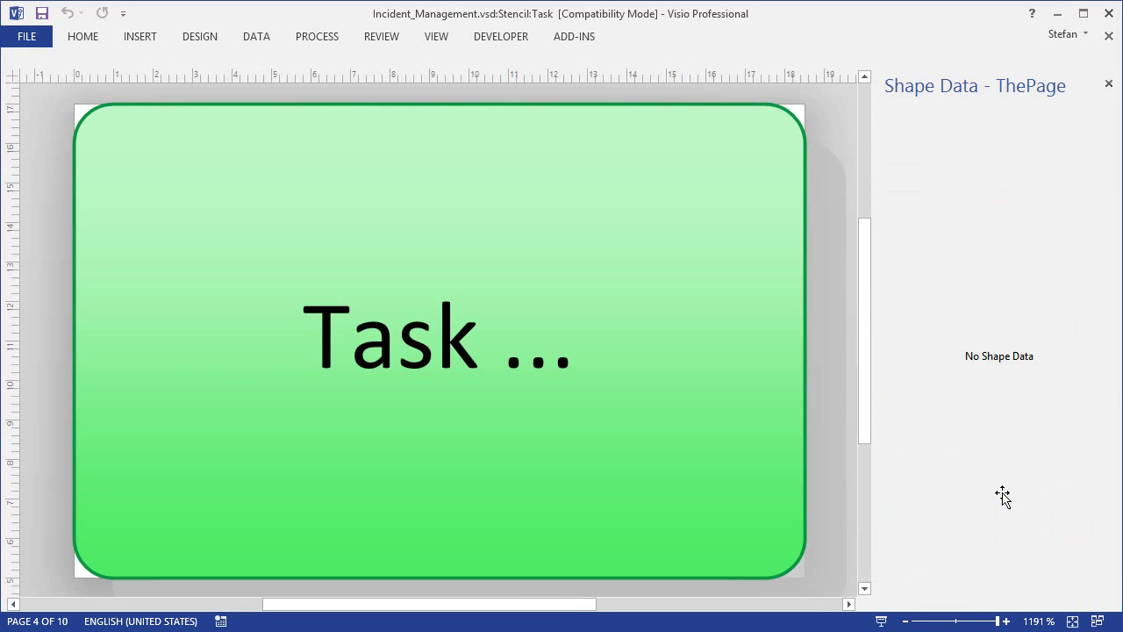
key(ctrl+a)
click(83, 36)
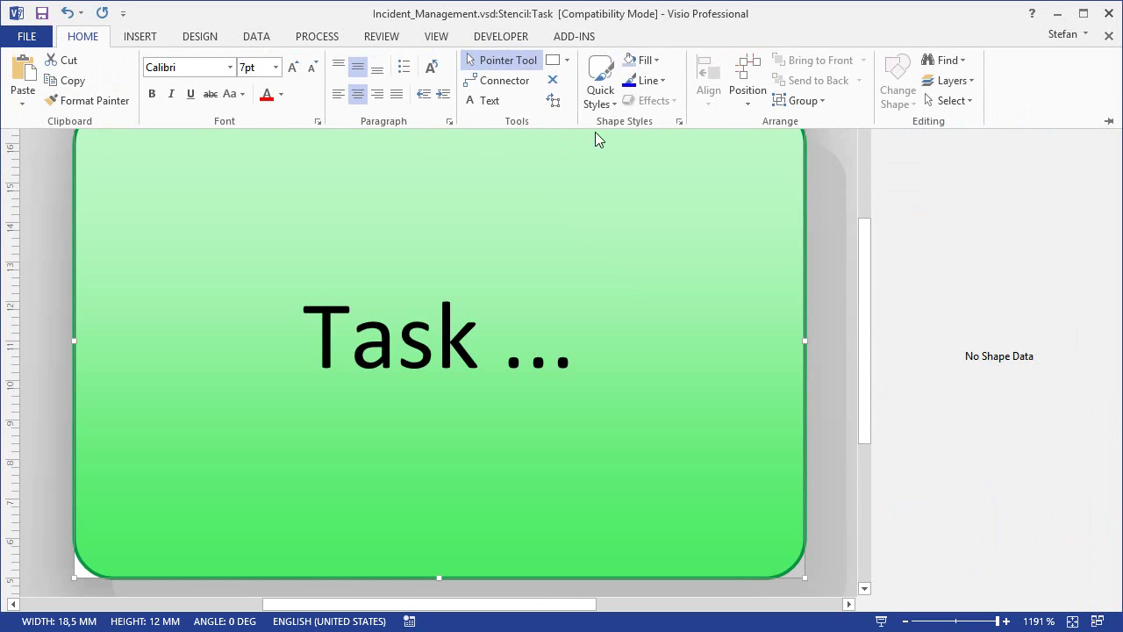
click(630, 61)
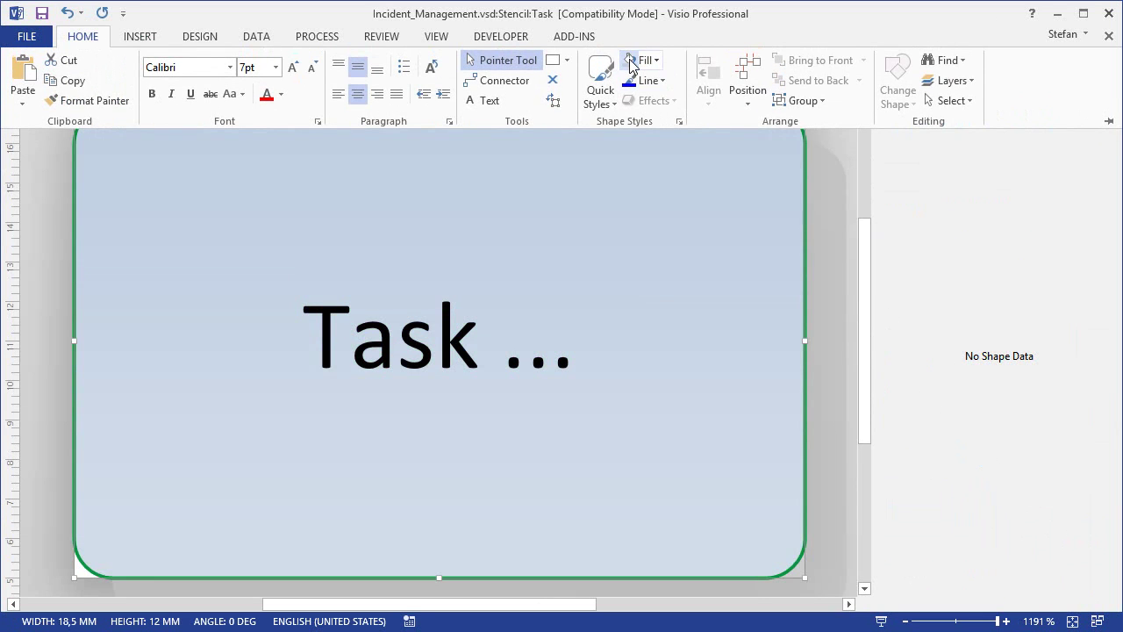
click(1108, 36)
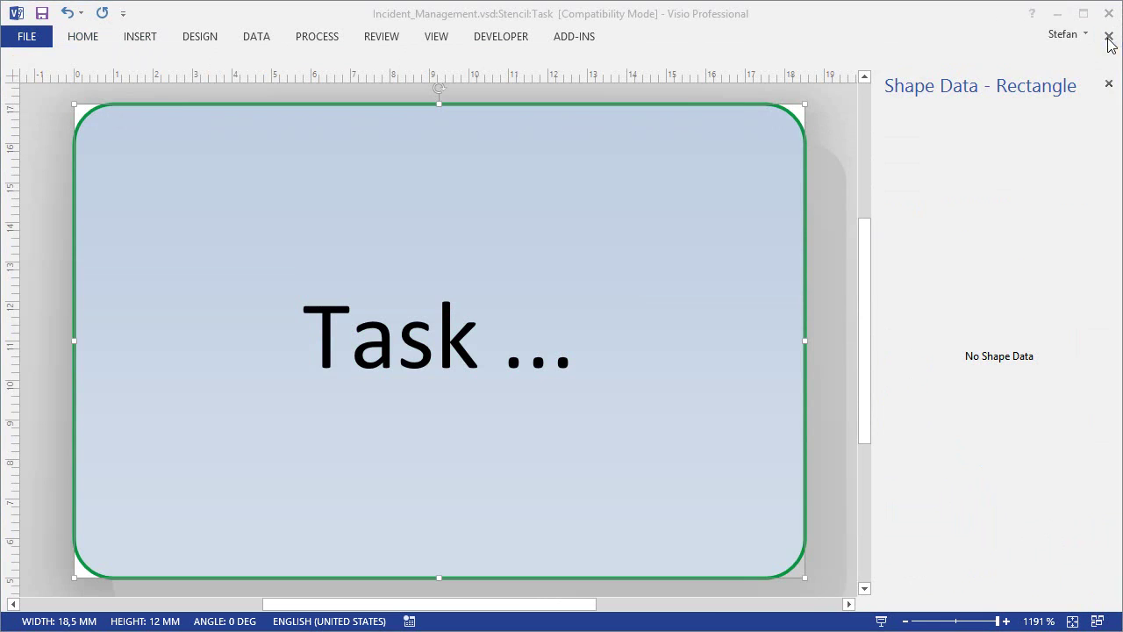
click(780, 518)
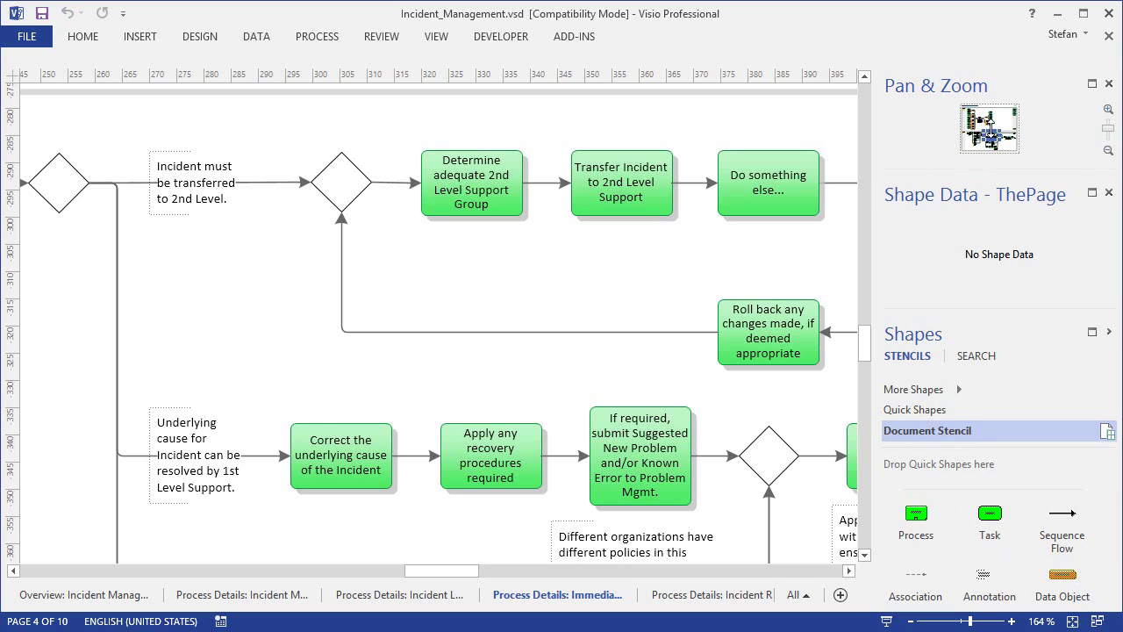
Step: Bring Incident Resolution by 2nd Level Support into view and enlarge the Shape Data pane
drag(992, 133, 988, 117)
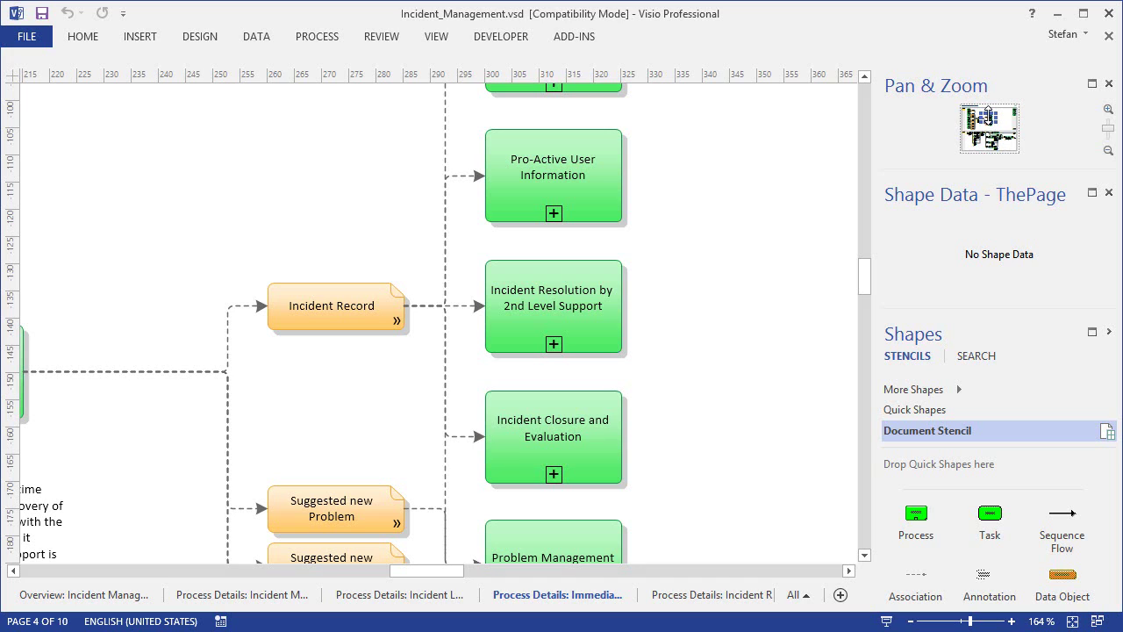
right_click(618, 289)
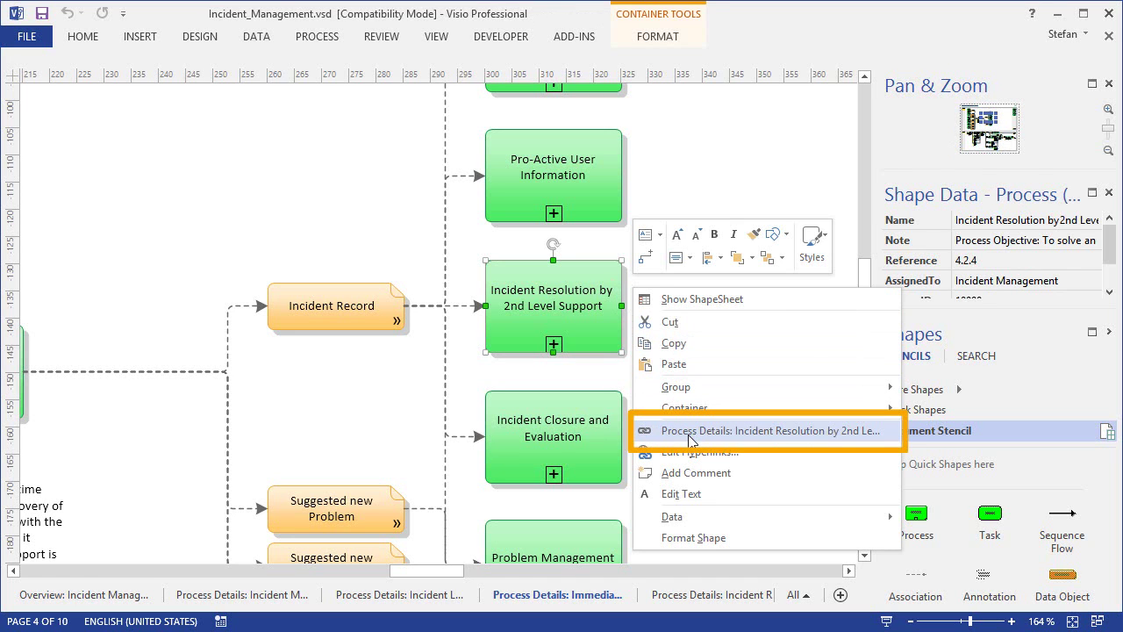
key(Escape)
drag(960, 301, 962, 407)
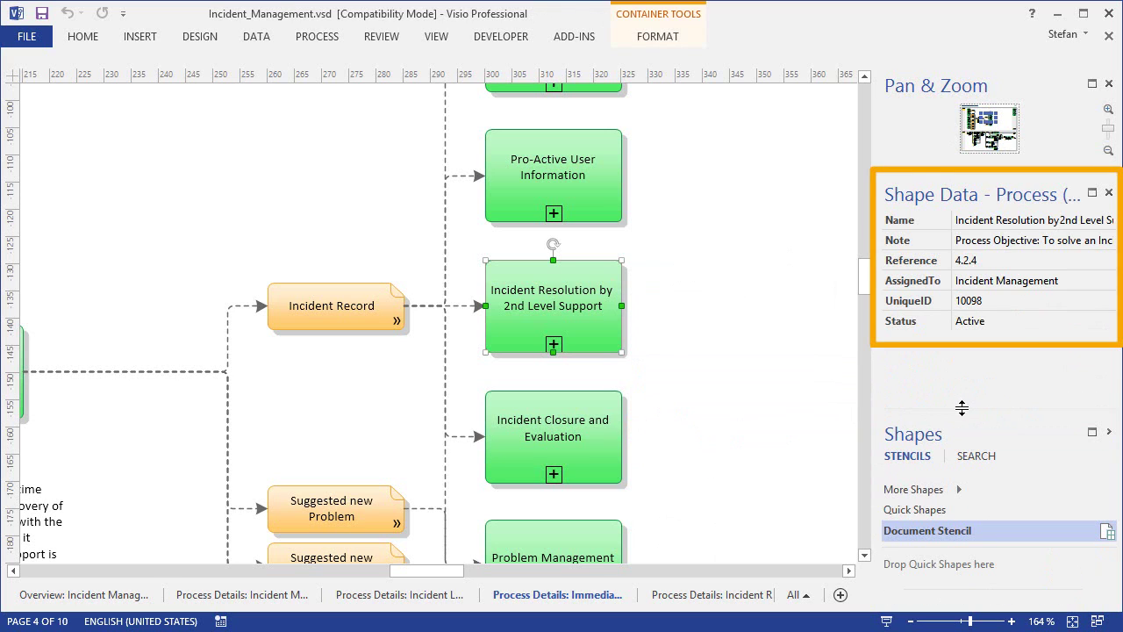
Step: Review its Name, Note, Reference 4.2.4, AssignedTo, UniqueID and Status Active fields
click(965, 220)
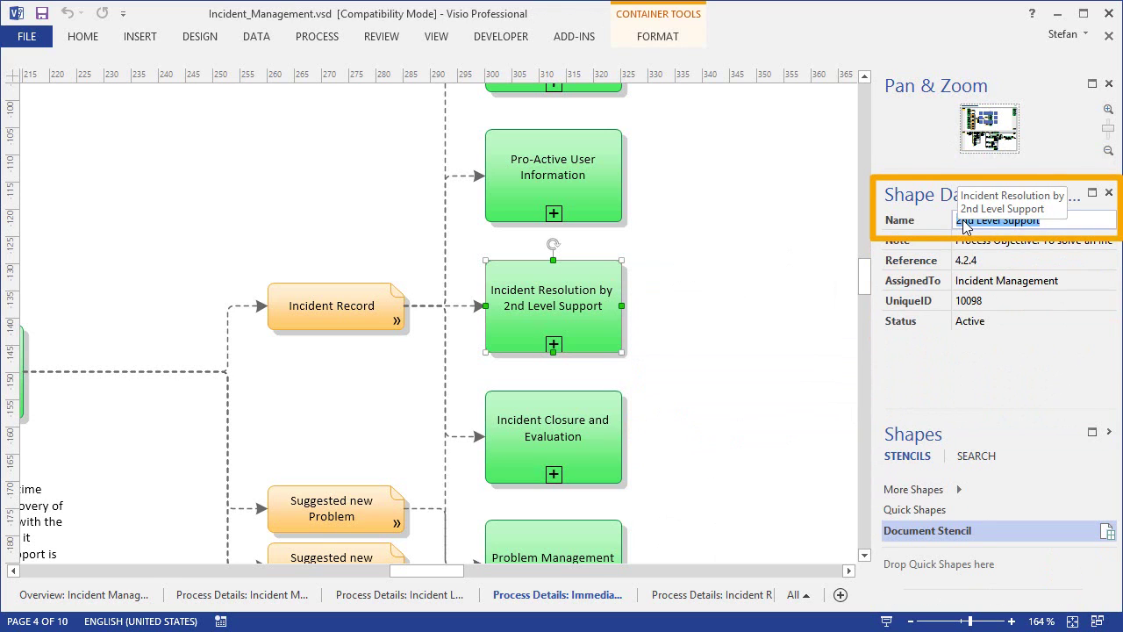
click(963, 241)
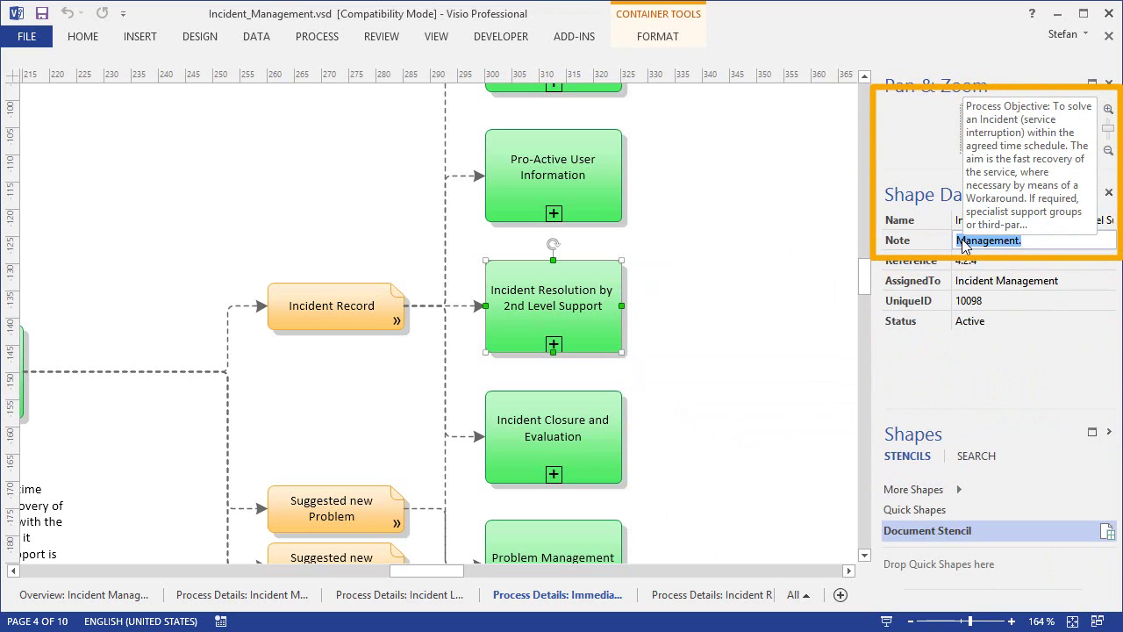
click(965, 261)
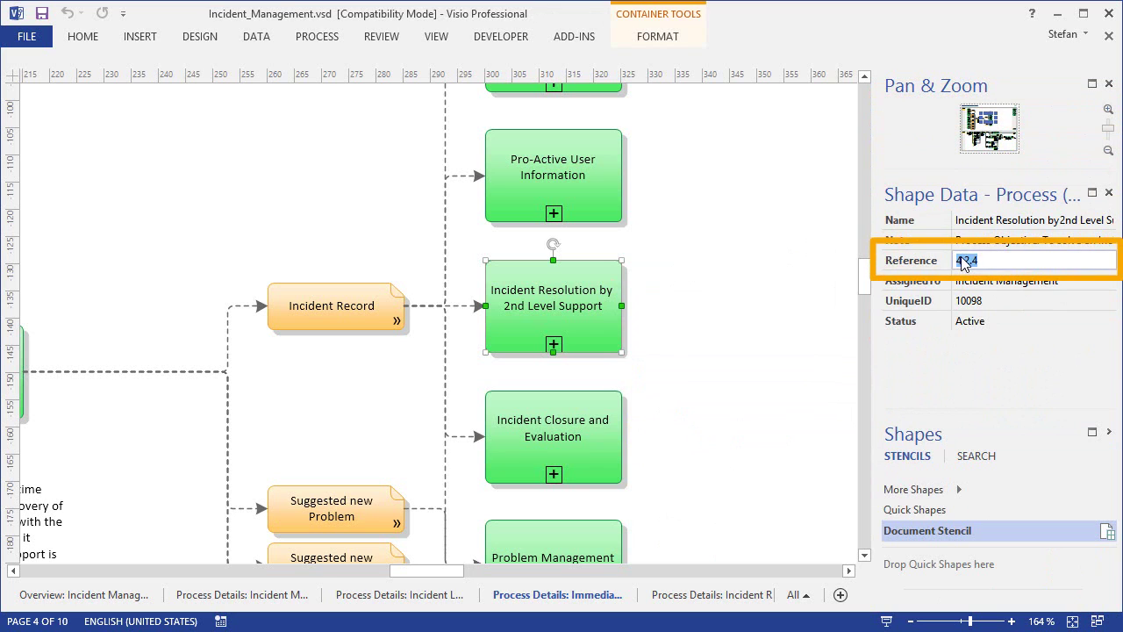
click(967, 281)
click(971, 301)
click(972, 321)
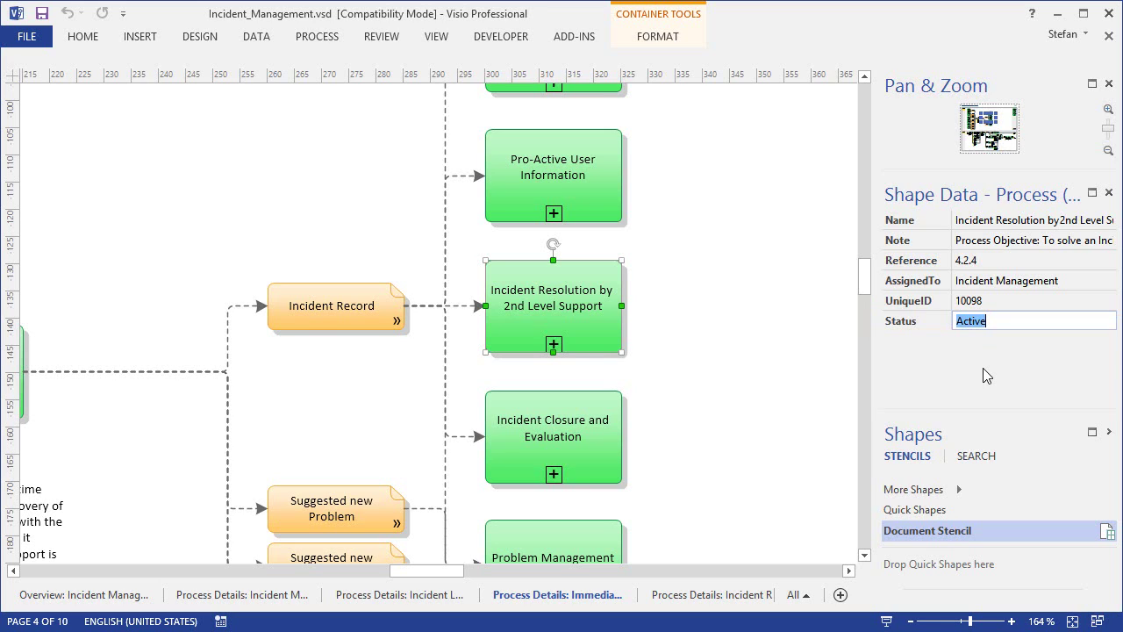
Step: Set Status to 'In planning', turning the shape grey, then change it back to 'Active'
text(In planning)
key(Return)
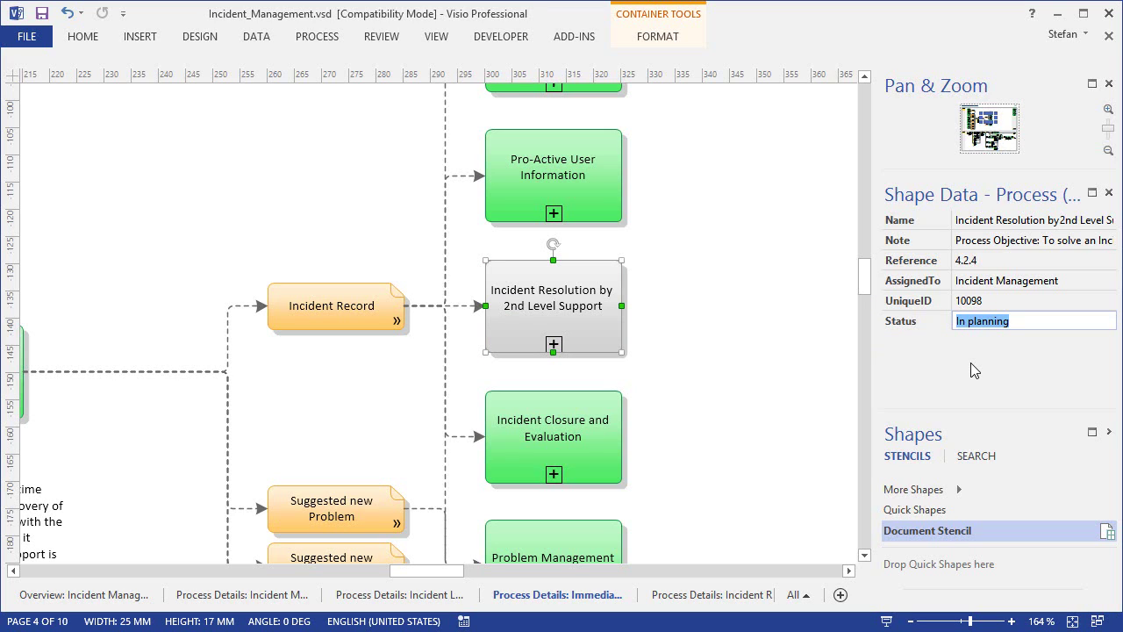
text(Active)
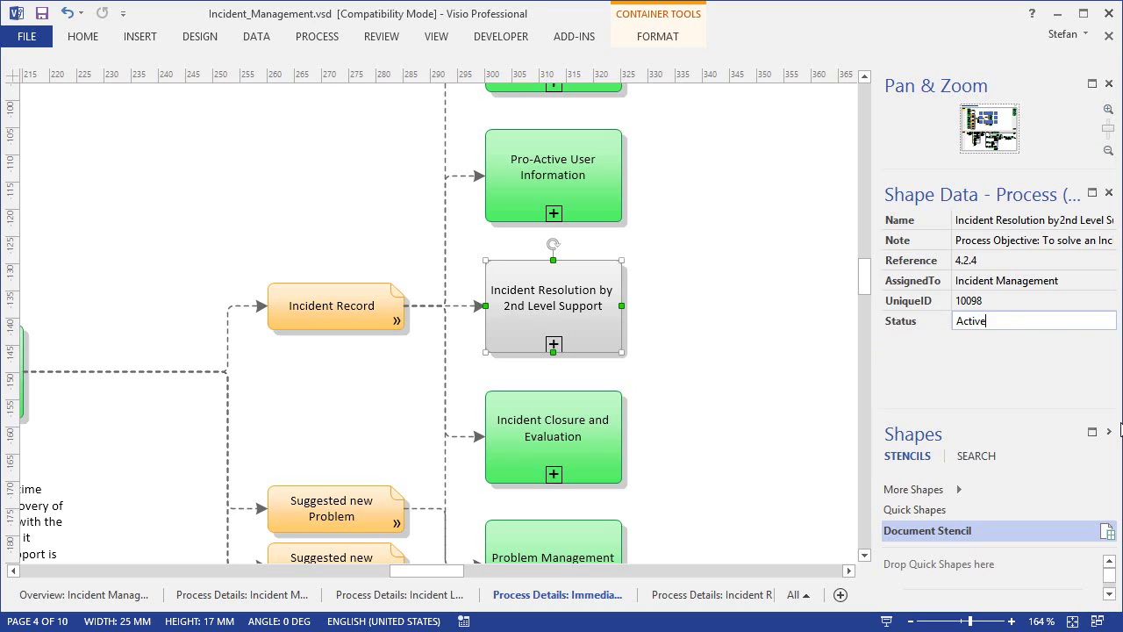
key(Return)
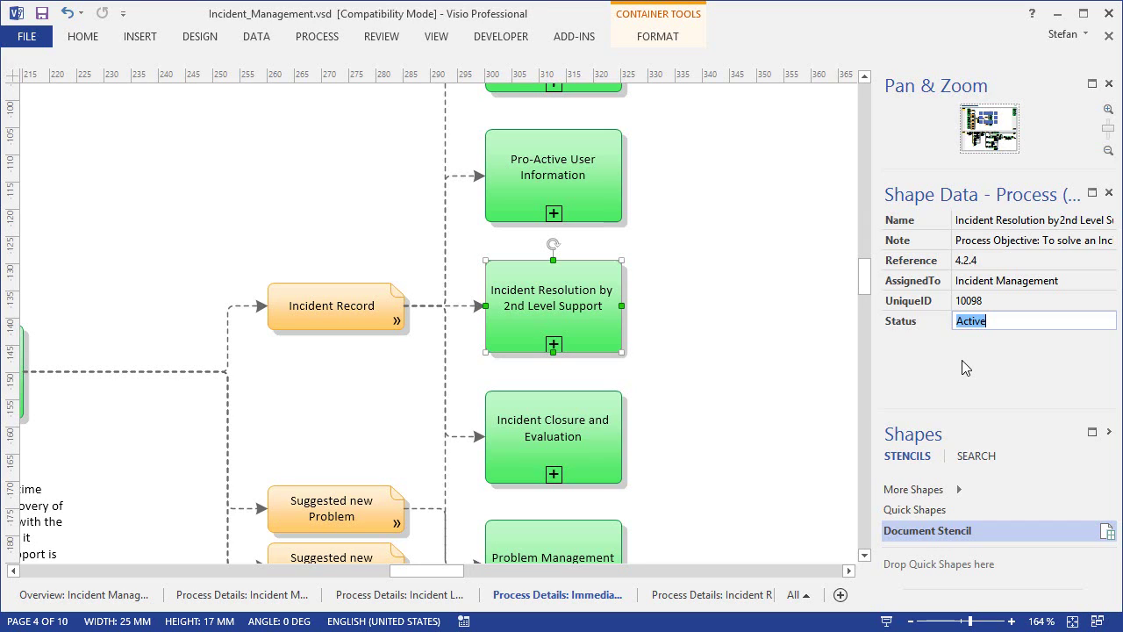
Step: Refresh from the repository via ADD-INS, then drop a Process master above Incident Monitoring and Escalation
click(566, 40)
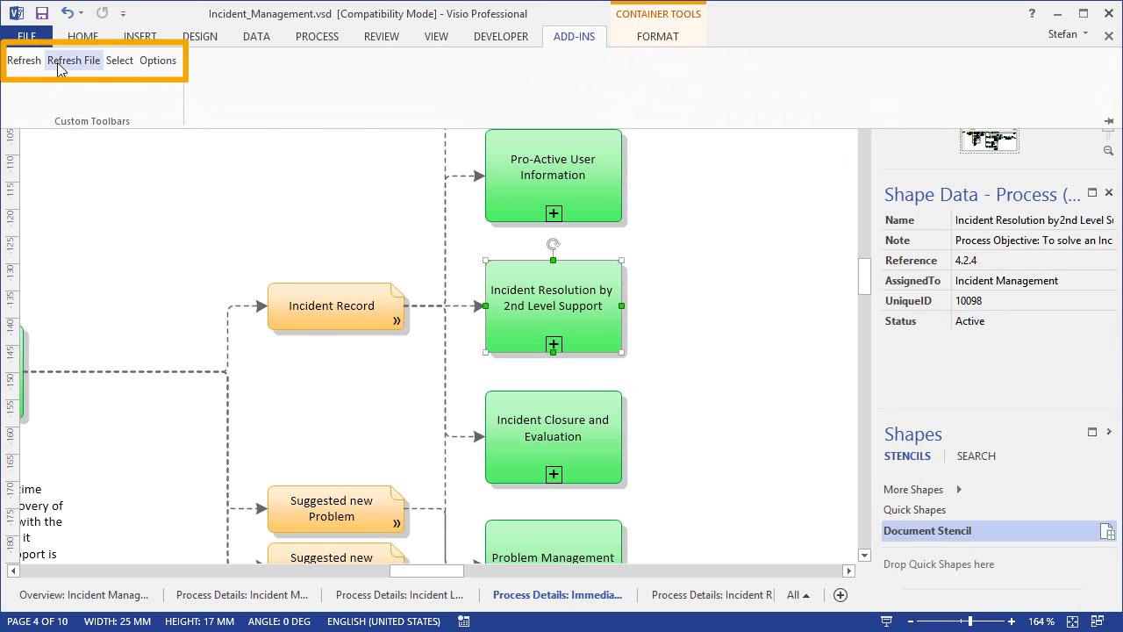
click(27, 66)
drag(865, 282, 865, 264)
drag(985, 353, 981, 305)
drag(915, 518, 550, 151)
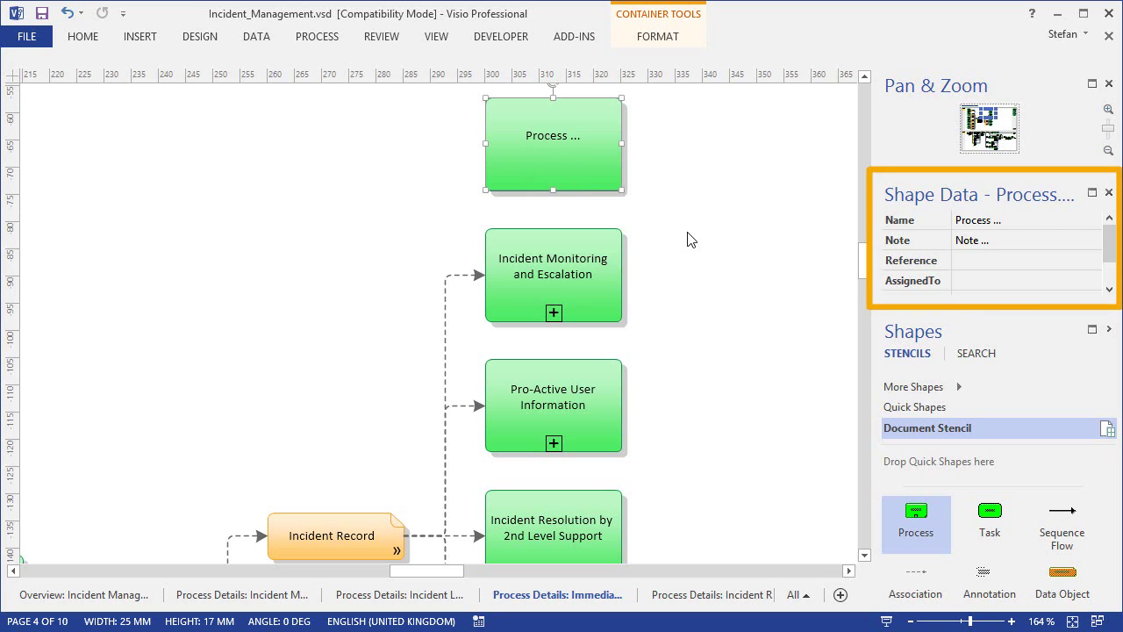
Step: Link the new shape to the 'Problem Categorization and Prioritization' record, filtering the list by 'problem'
click(575, 36)
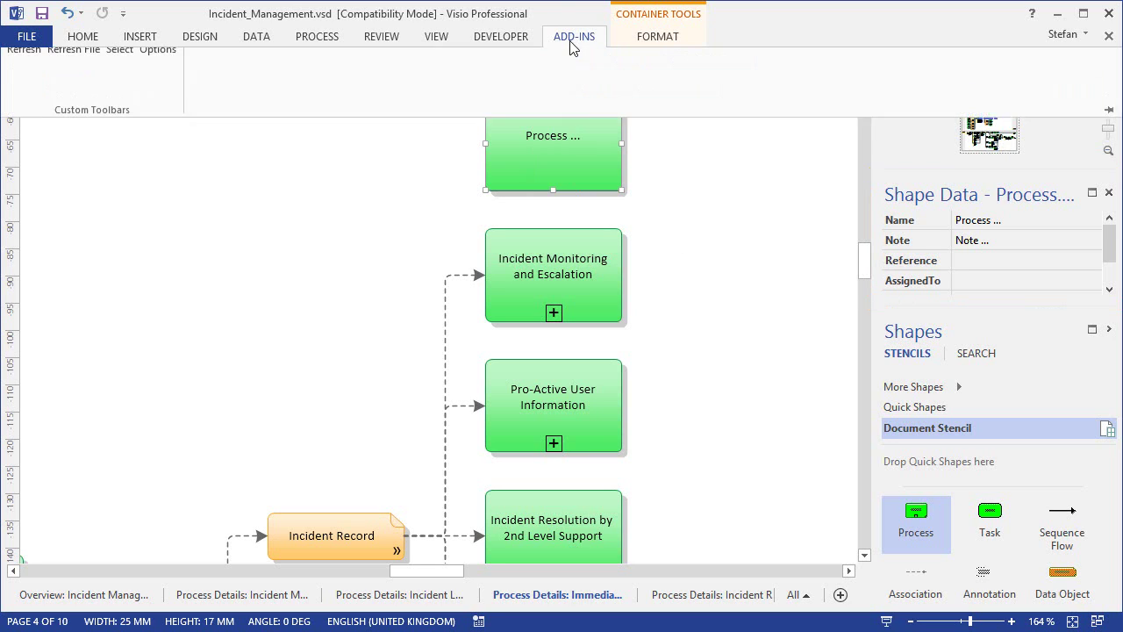
click(120, 60)
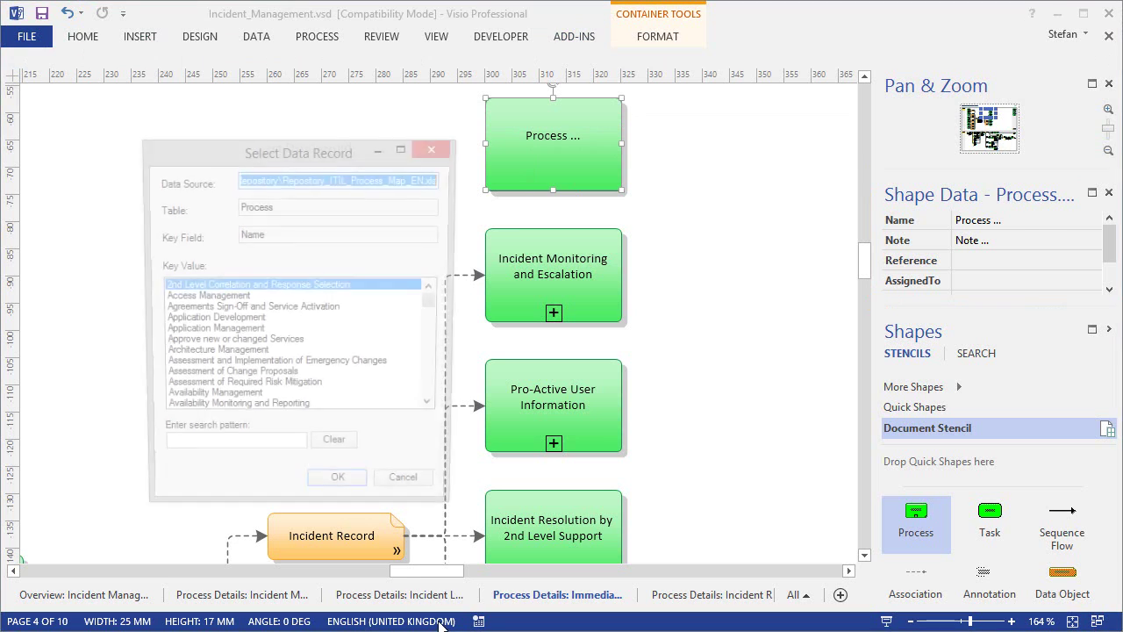
drag(231, 140, 228, 108)
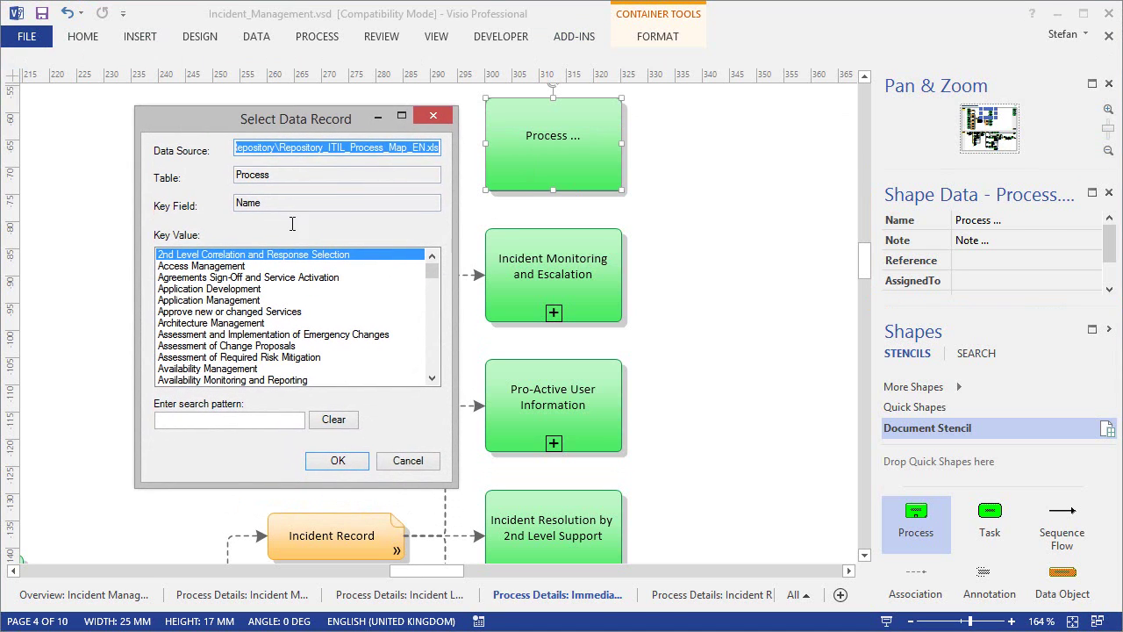
click(237, 419)
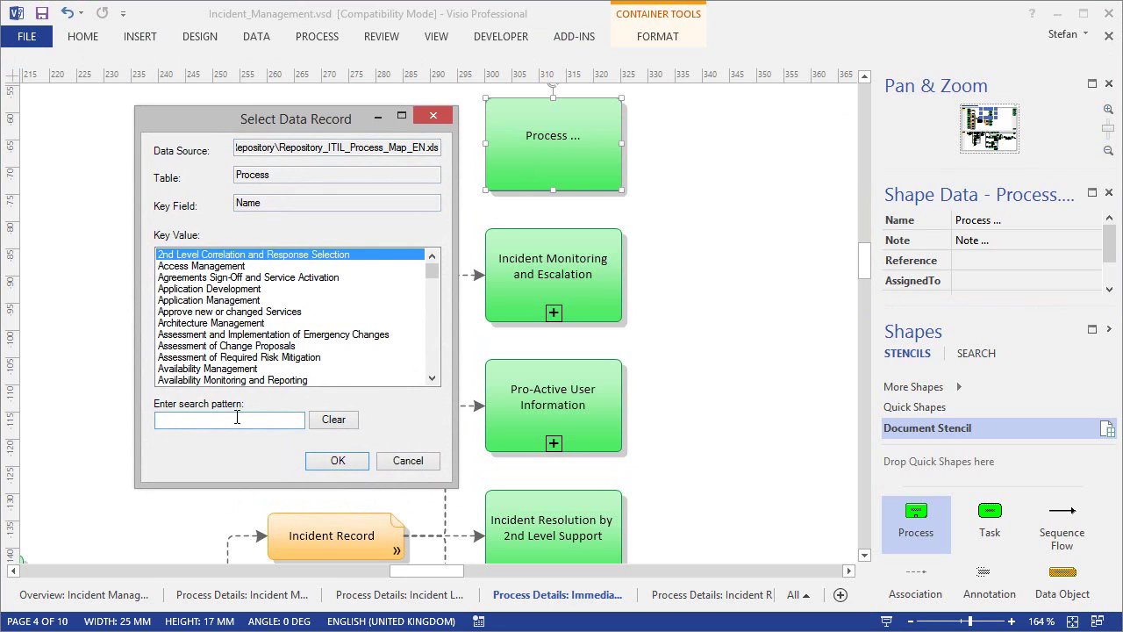
text(problem)
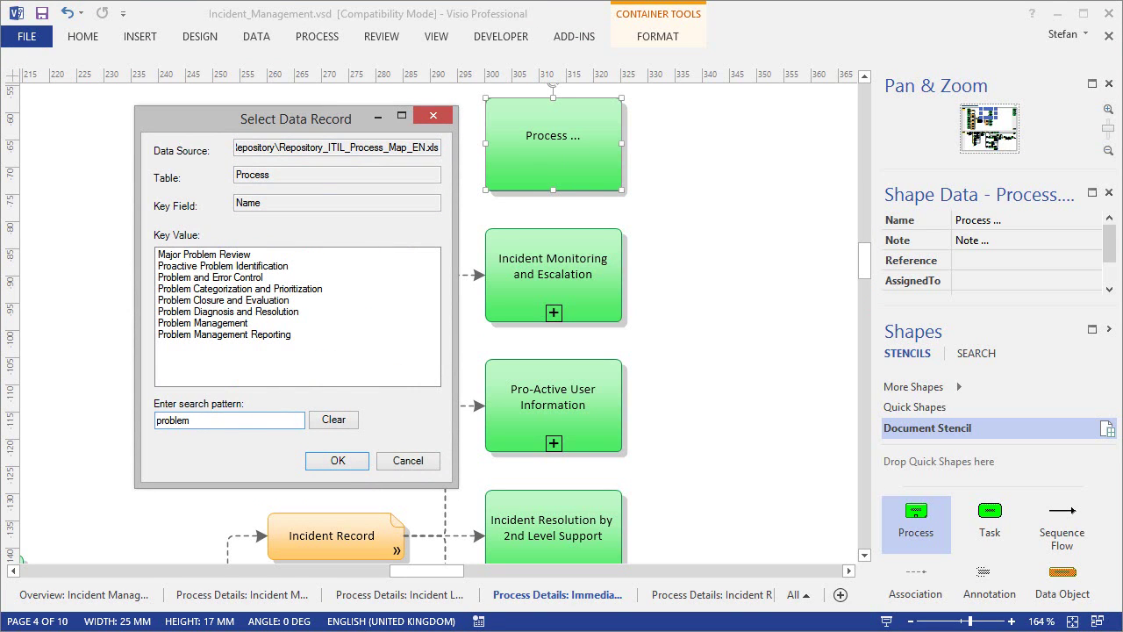
click(202, 288)
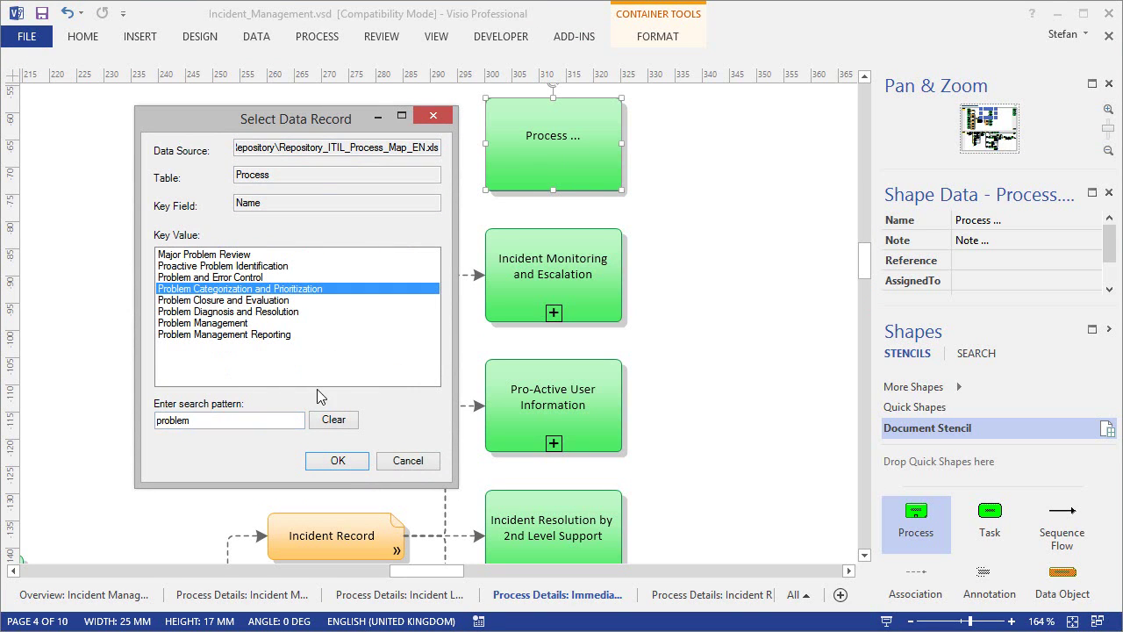
click(337, 459)
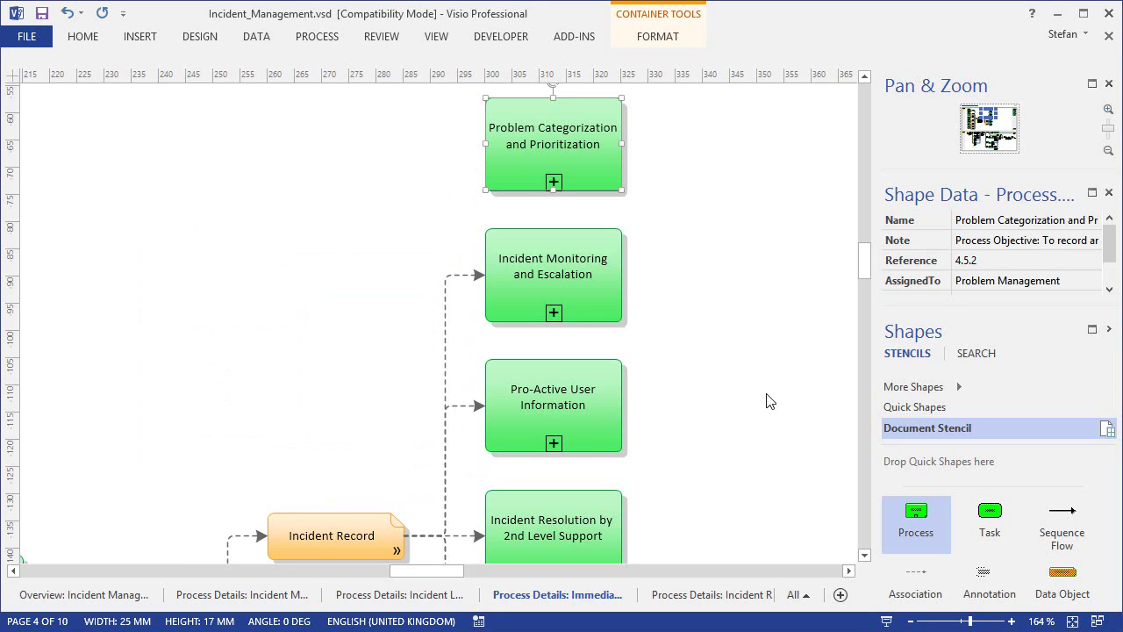
Step: Check the linked shape's data fields, then switch to the Excel repository workbook
right_click(632, 143)
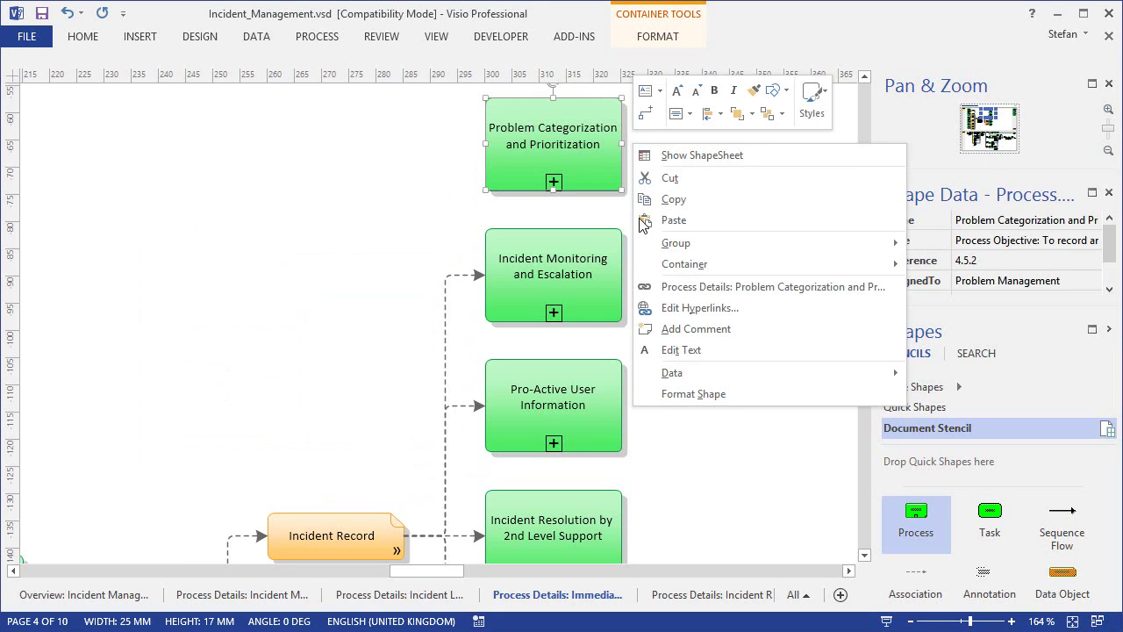
click(965, 313)
drag(966, 313, 964, 359)
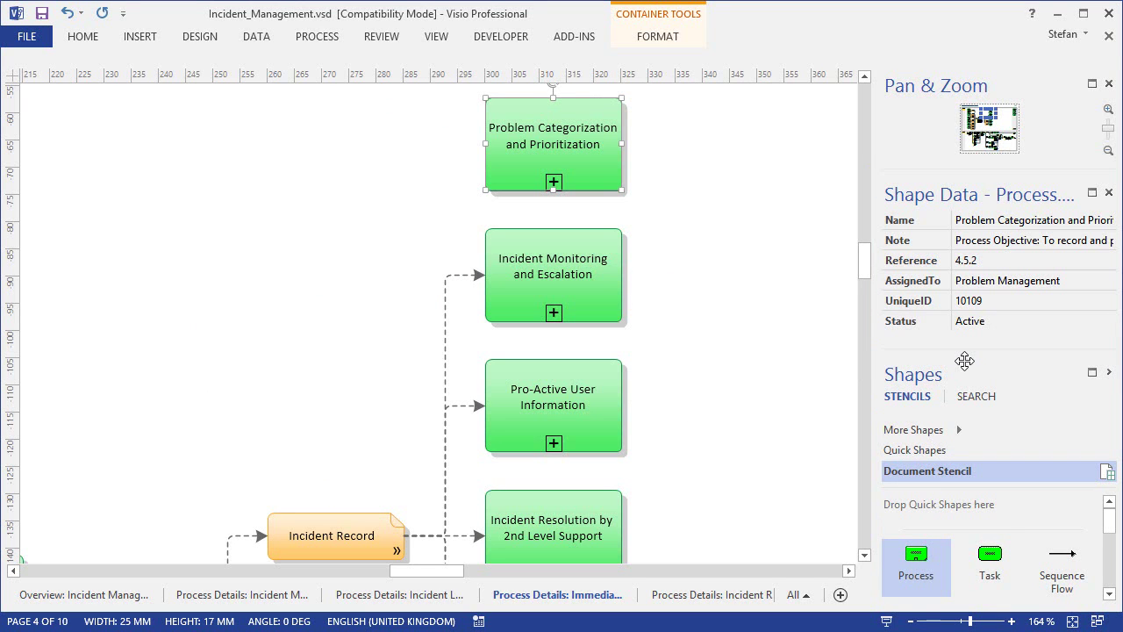
key(alt+Tab)
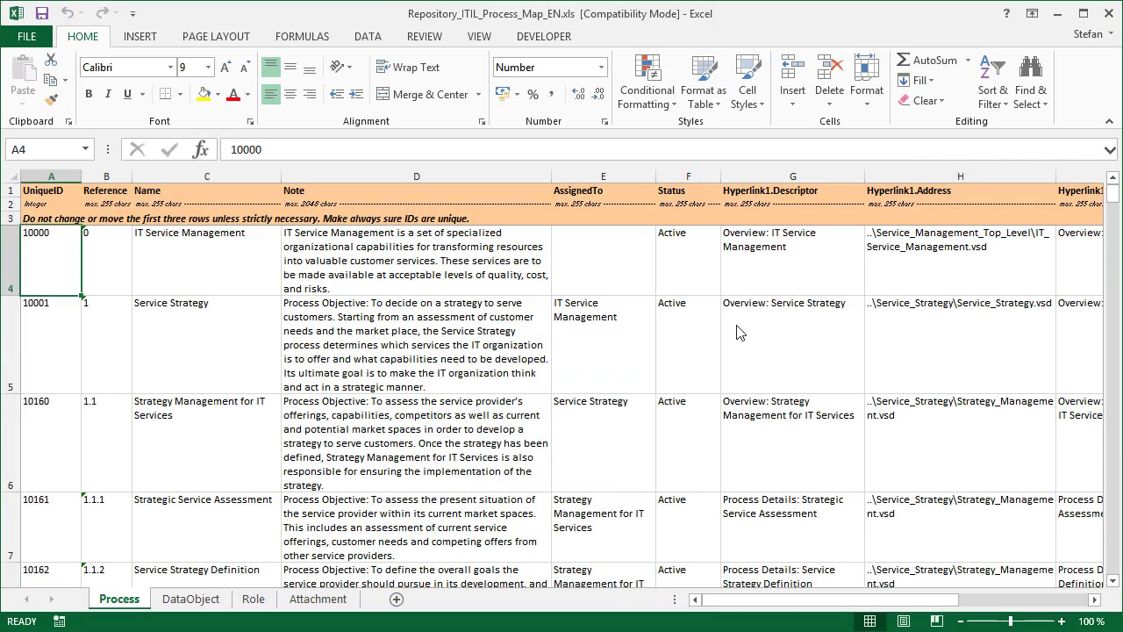
Step: Scroll the Process sheet to row 122 and across to the Hyperlink columns
drag(1113, 197, 1113, 290)
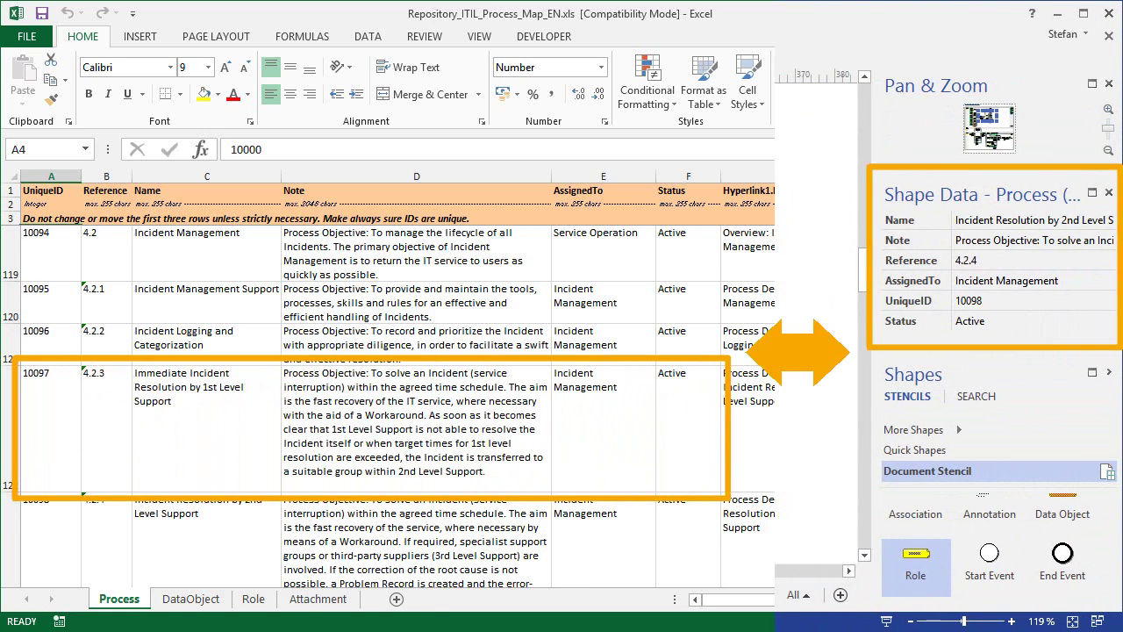
drag(899, 601, 1021, 601)
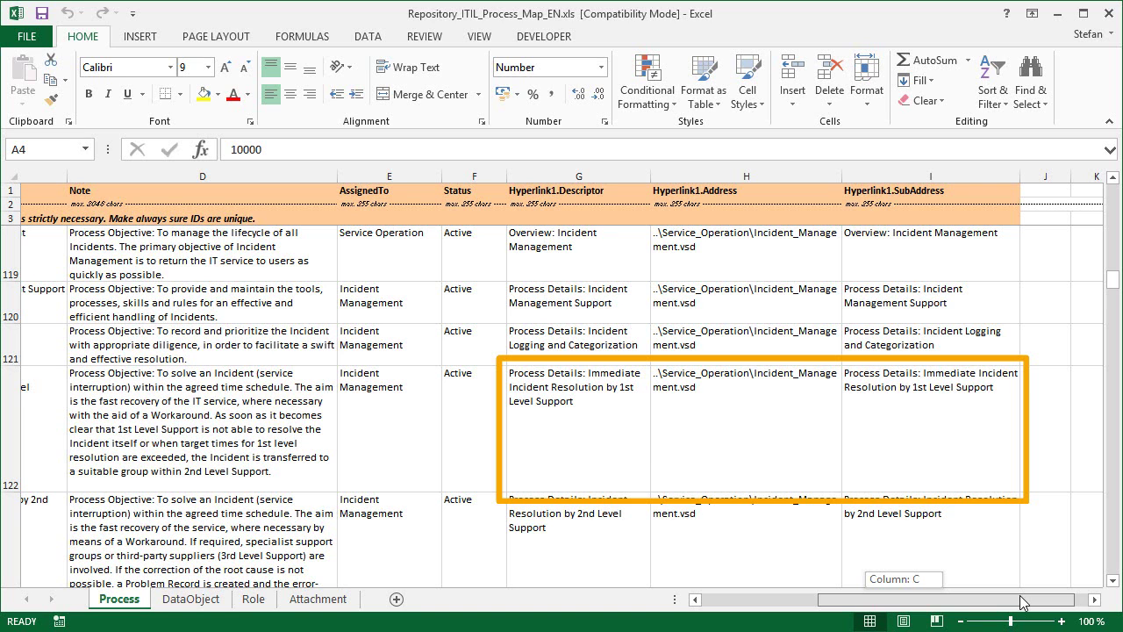
drag(1020, 601, 871, 601)
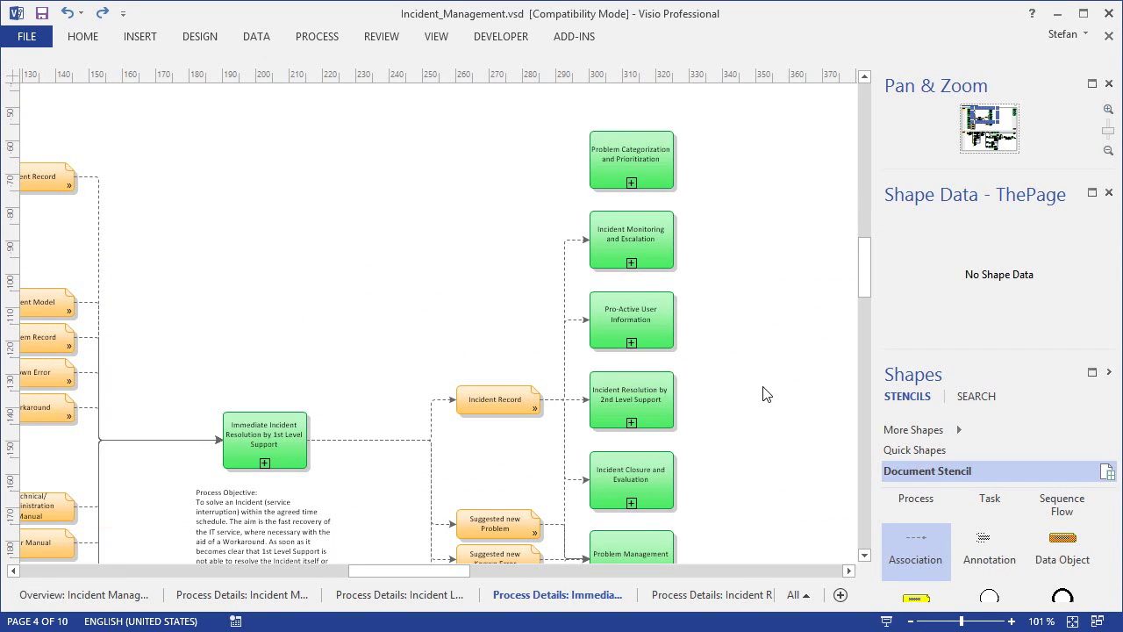
Step: Place a Data Object beside Problem Categorization and link it to the 'Problem Record' repository entry
drag(1062, 544, 496, 169)
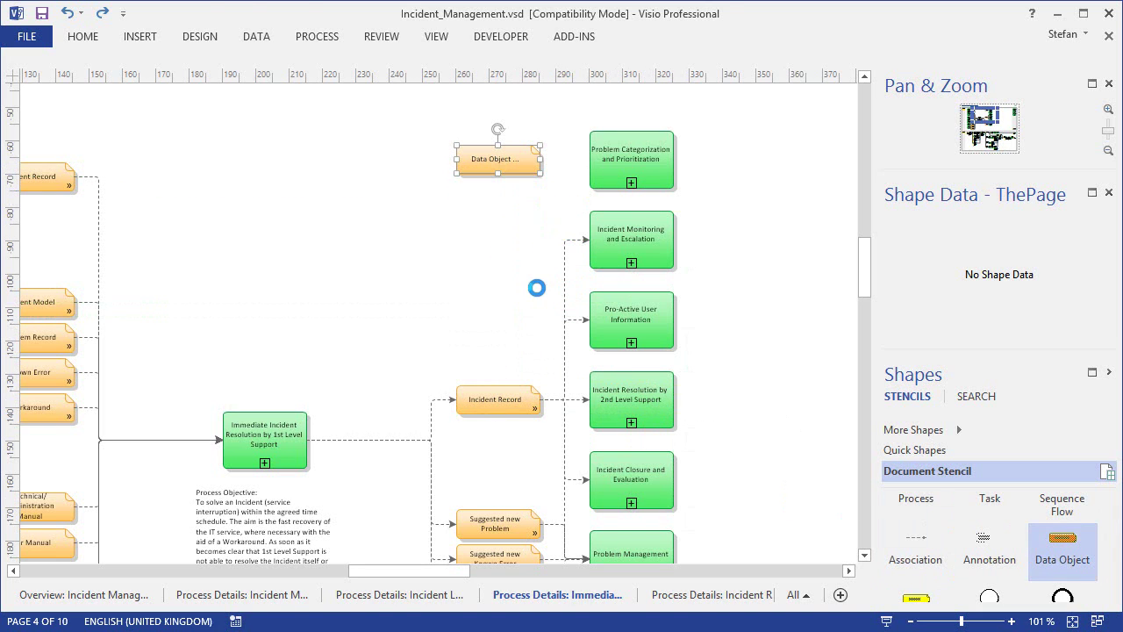
click(574, 36)
click(112, 63)
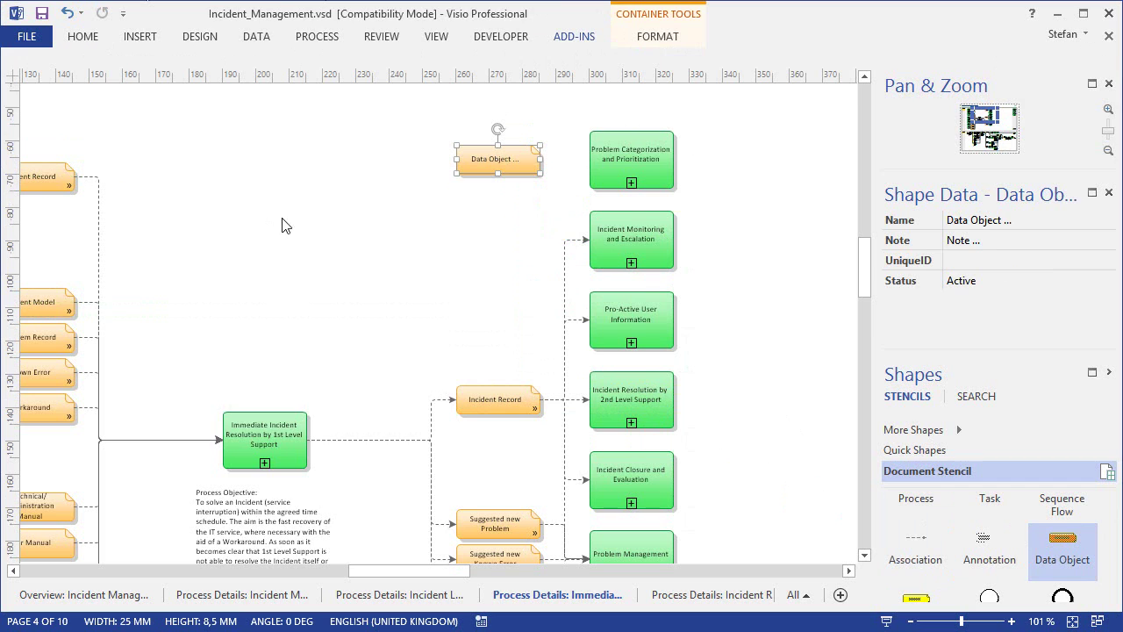
drag(213, 195, 173, 121)
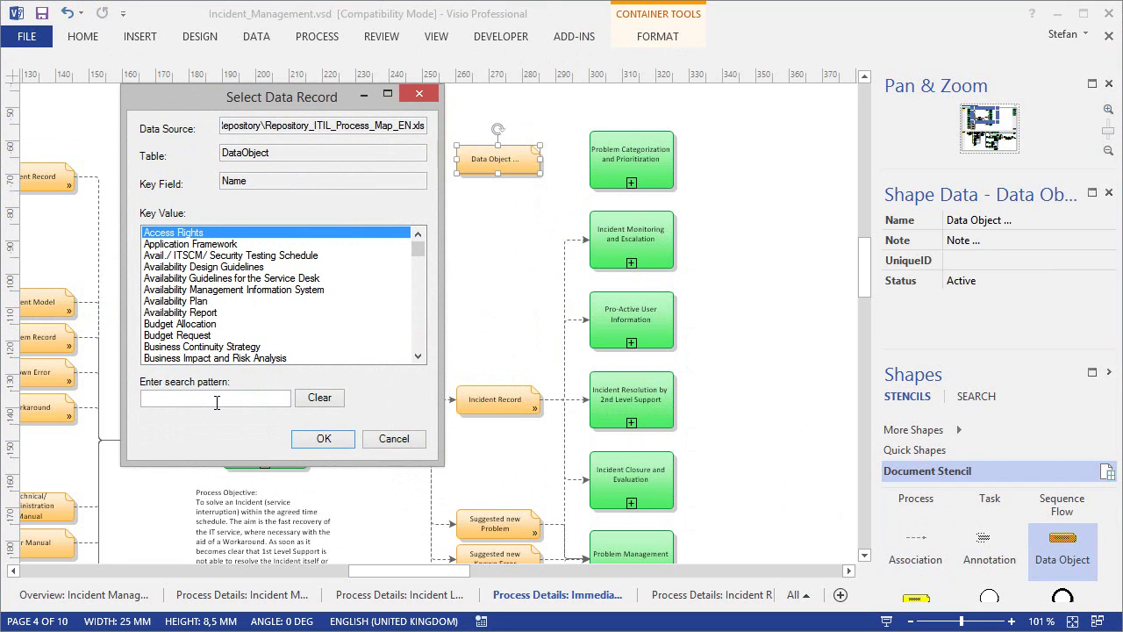
click(223, 397)
text(problem)
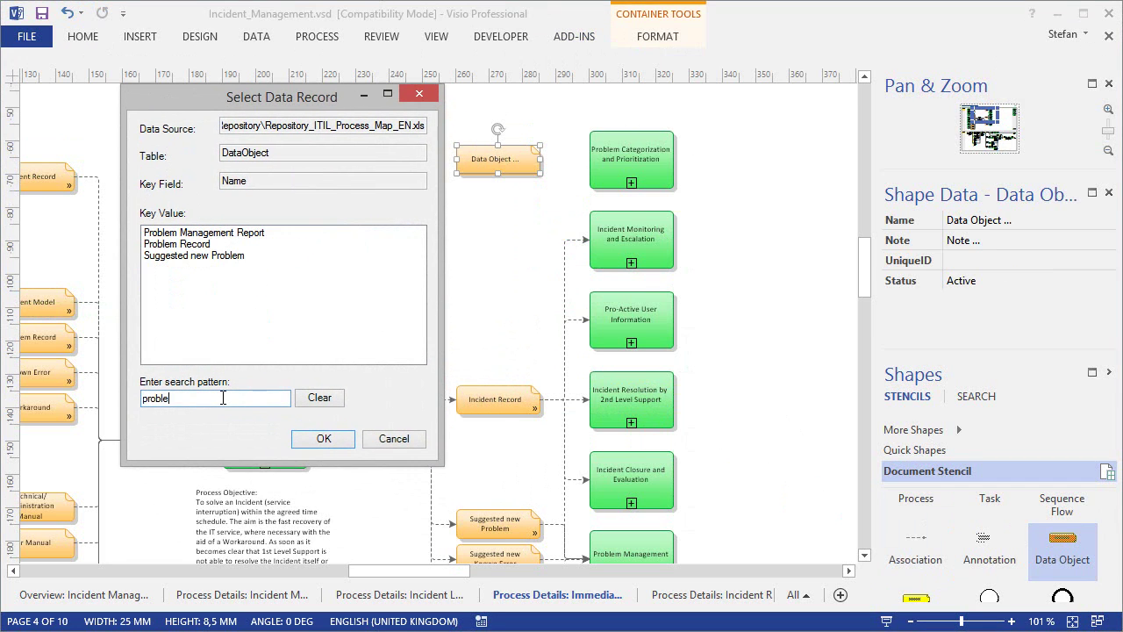
click(154, 246)
click(332, 444)
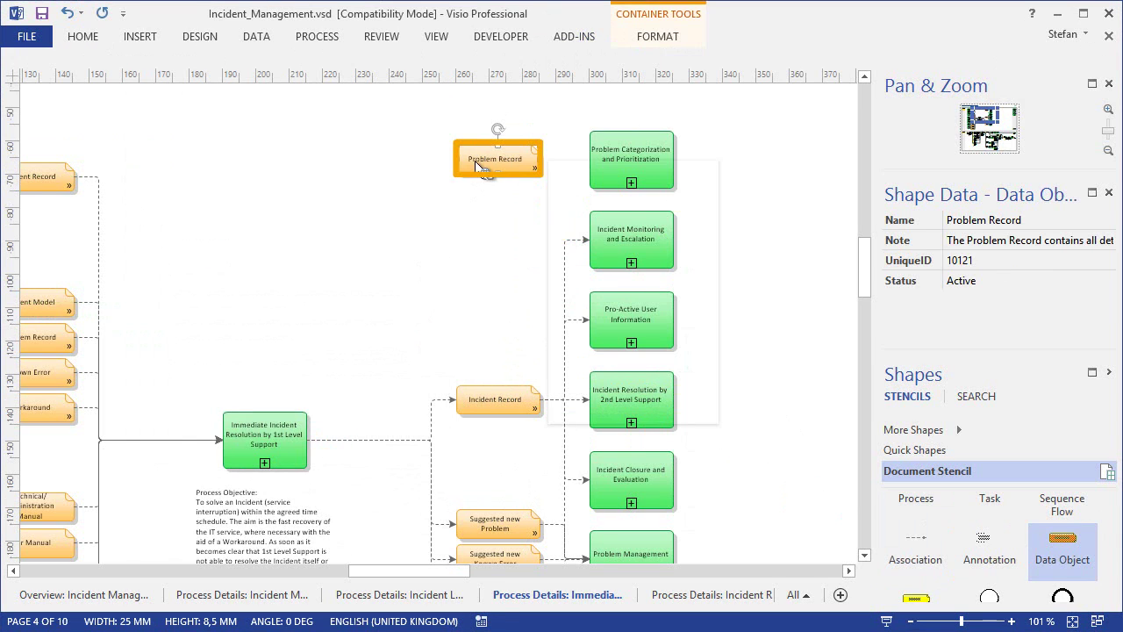
right_click(502, 169)
click(623, 304)
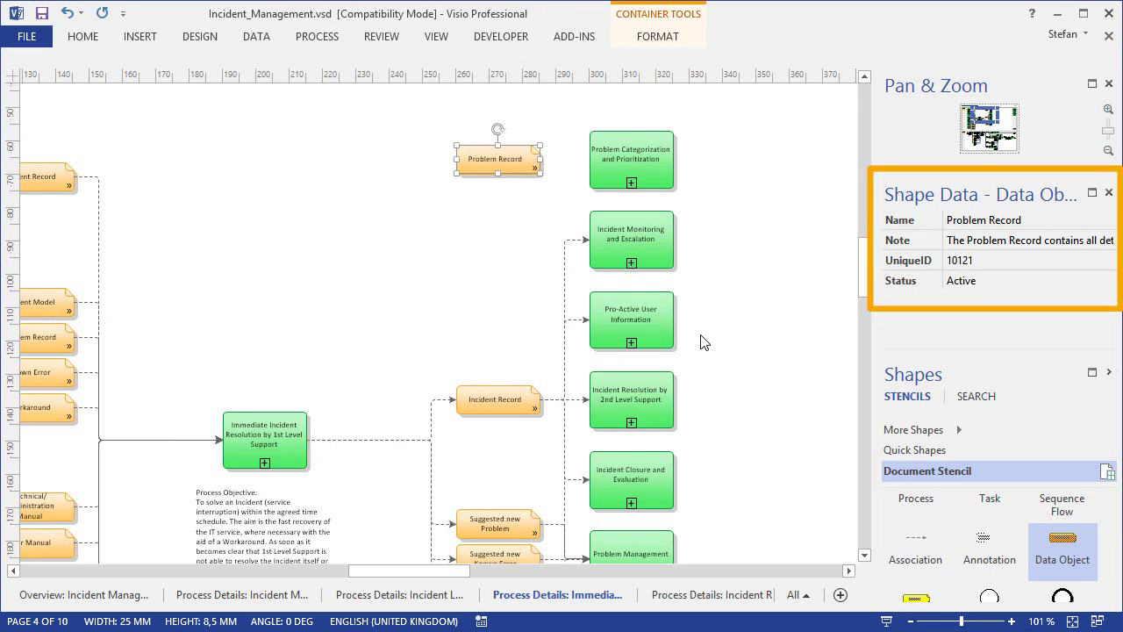
Step: Draw Association connectors from Problem Record to Problem Categorization and into its left side
drag(915, 537, 567, 160)
drag(930, 537, 306, 439)
click(365, 485)
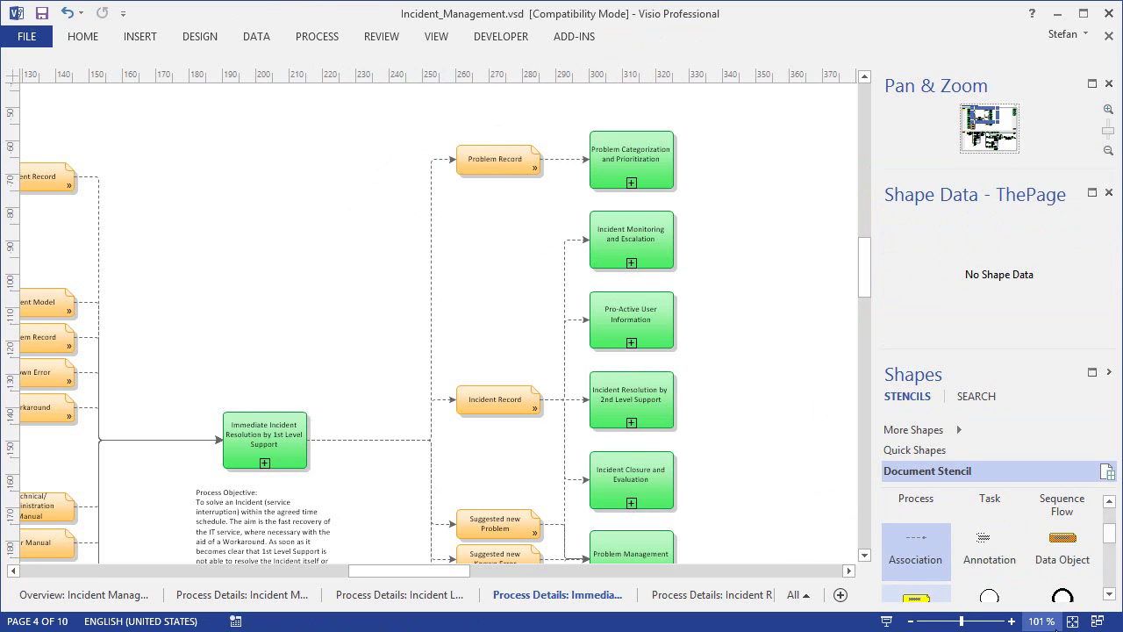
Step: Insert a new swim lane whose role shape is linked to the 2nd Level Support record
click(1072, 620)
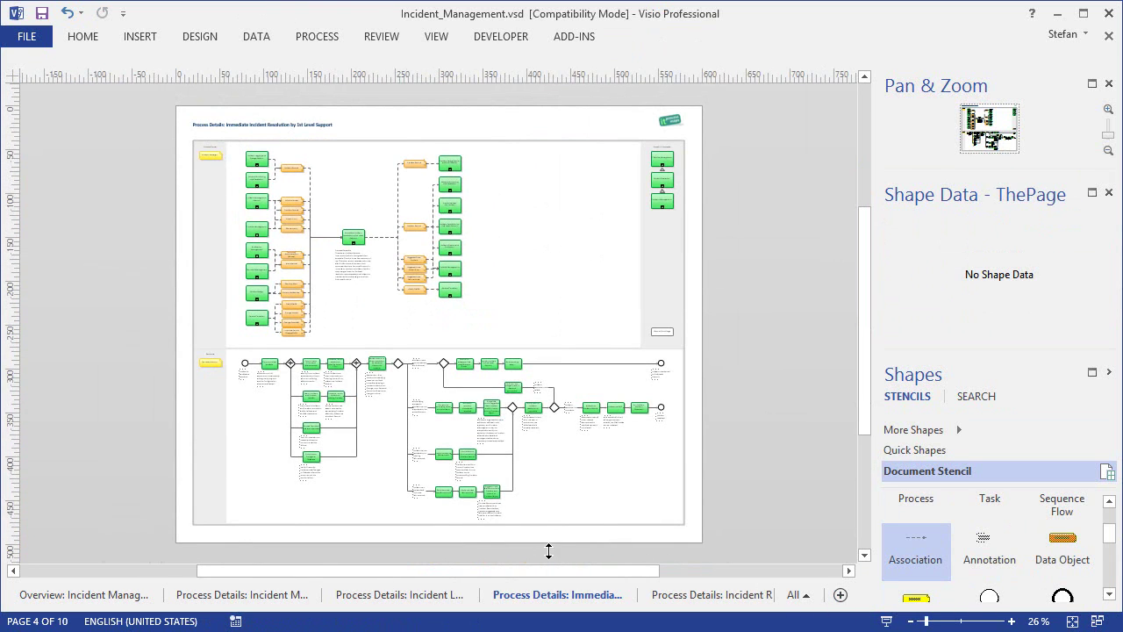
scroll(545, 536, down, 1)
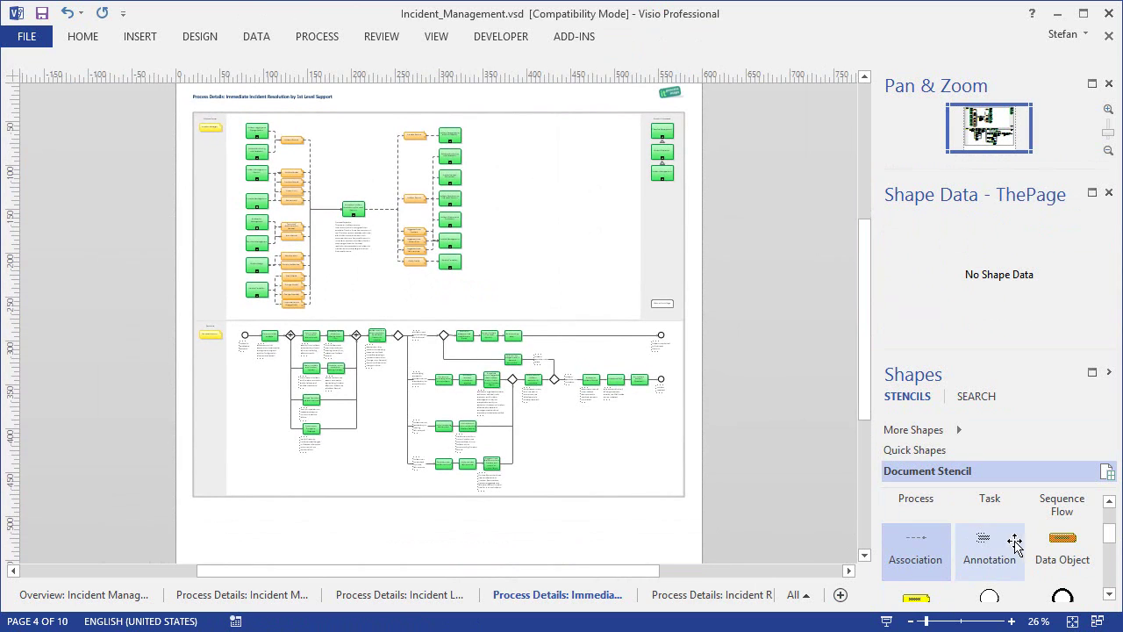
drag(1109, 534, 1108, 575)
drag(1073, 529, 379, 329)
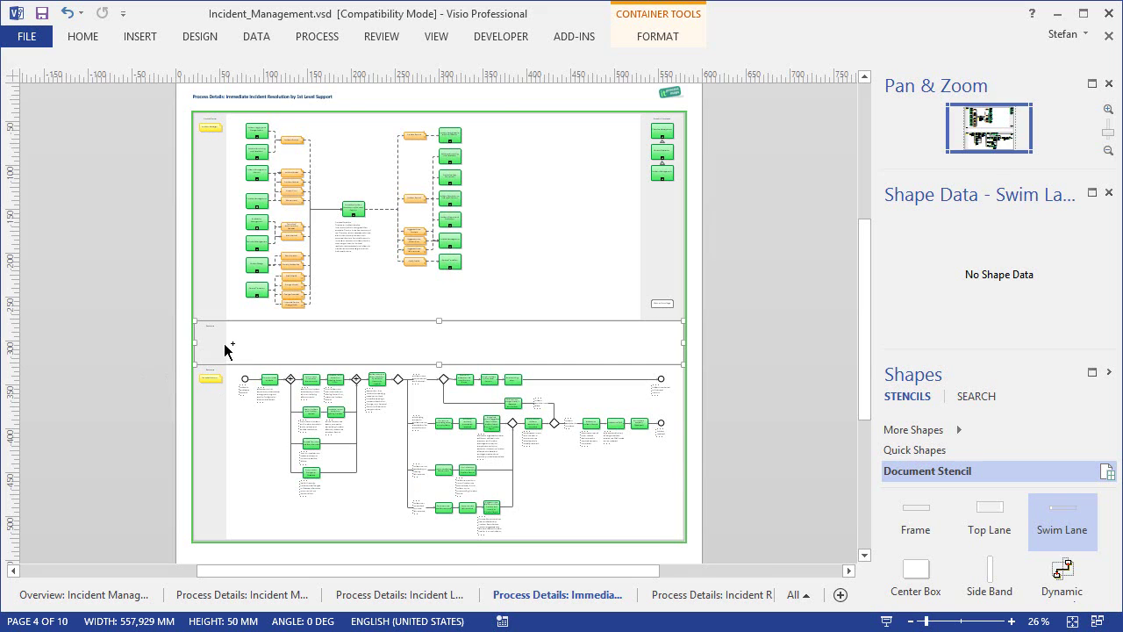
scroll(226, 346, up, 5)
click(1109, 591)
drag(915, 553, 151, 307)
click(574, 36)
click(125, 61)
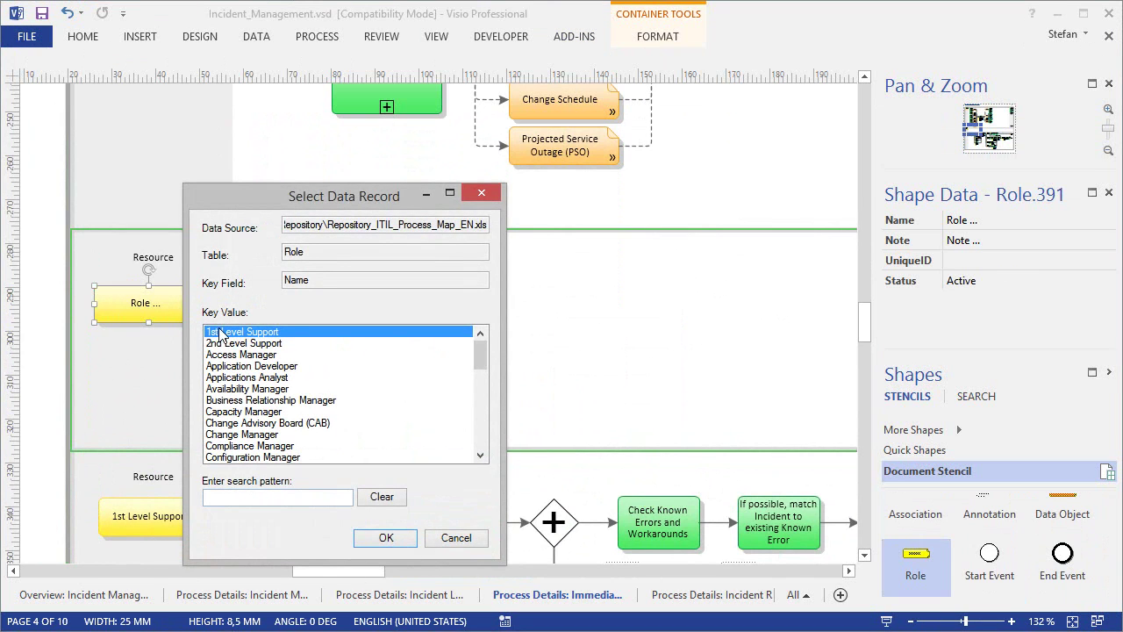
click(224, 343)
click(381, 534)
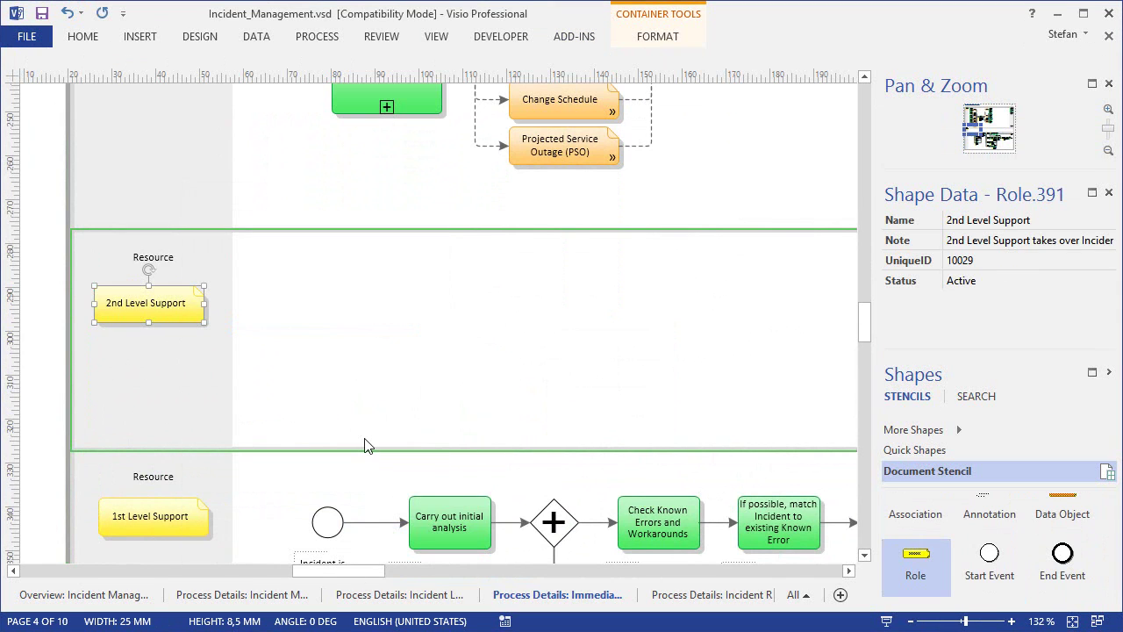
Step: Move the Known Error tasks and their notes into the 2nd Level Support lane
ctrl+scroll(488, 439, down, 2)
drag(864, 313, 864, 322)
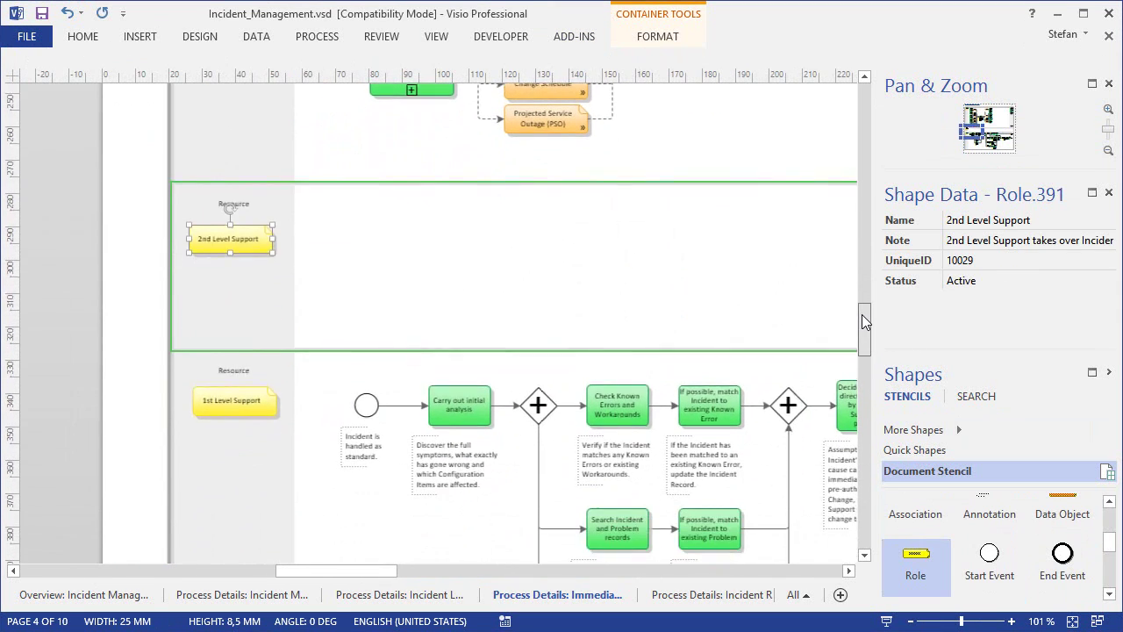
drag(566, 366, 762, 505)
mouse_move(716, 419)
mouse_down()
mouse_move(686, 238)
mouse_move(702, 233)
mouse_up()
Step: Reattach both connectors to the gateway tops and reset their routes
click(572, 386)
drag(558, 405, 538, 386)
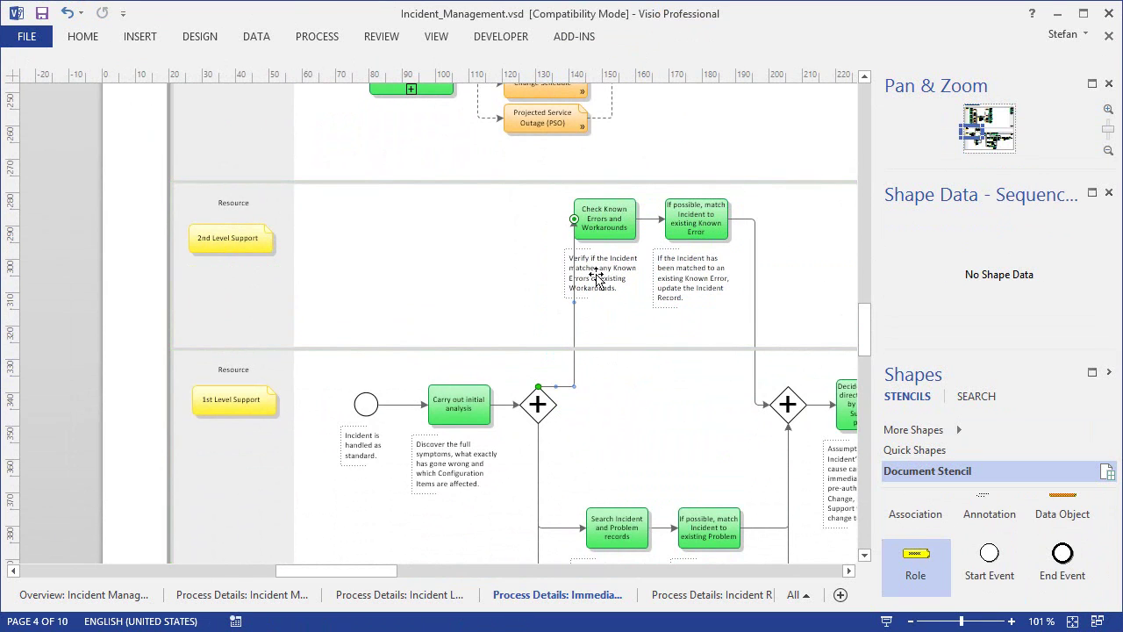
right_click(576, 241)
click(638, 562)
click(762, 404)
drag(765, 404, 787, 384)
right_click(754, 265)
click(869, 582)
click(658, 425)
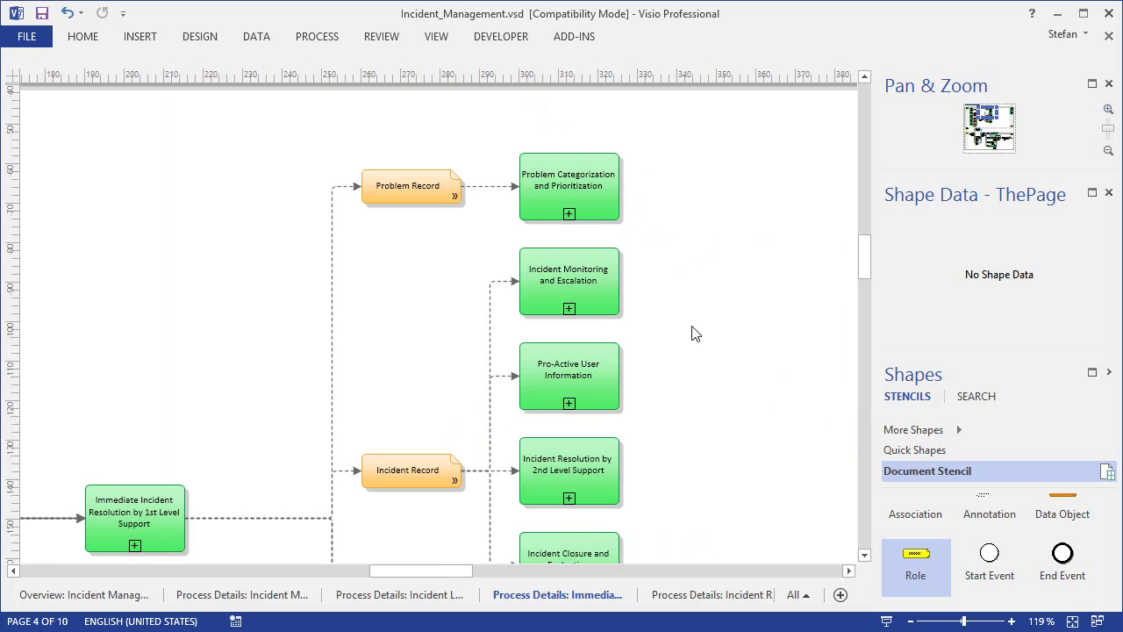
Step: In Excel's Process sheet, start a new row at A162 with UniqueID 10200 and reference 1.2.3
key(alt+Tab)
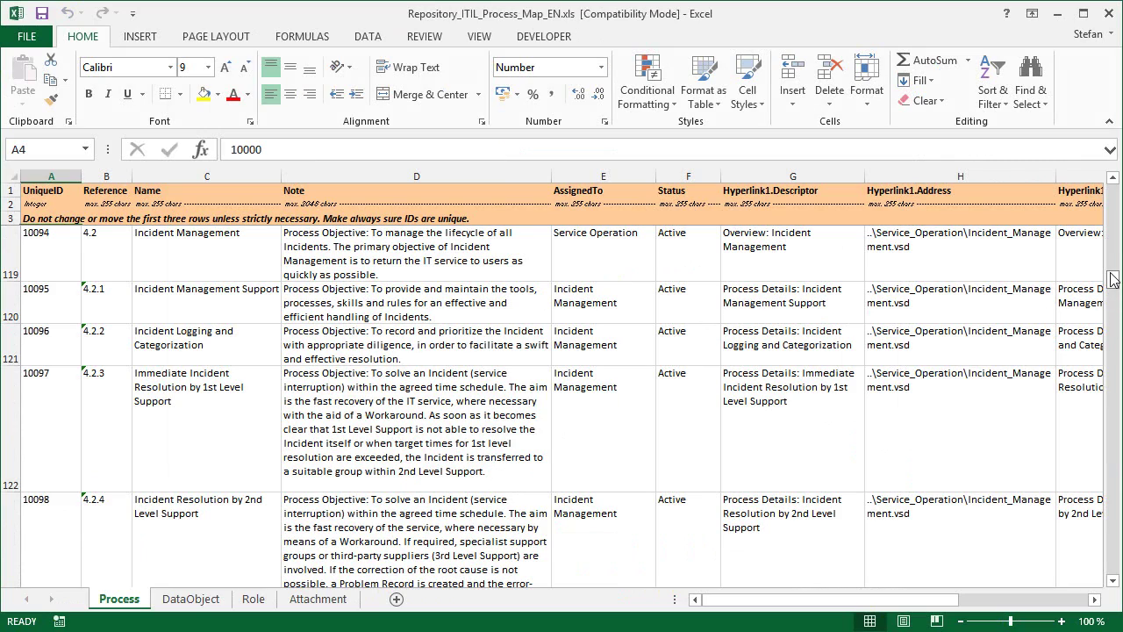
drag(1115, 281, 1114, 309)
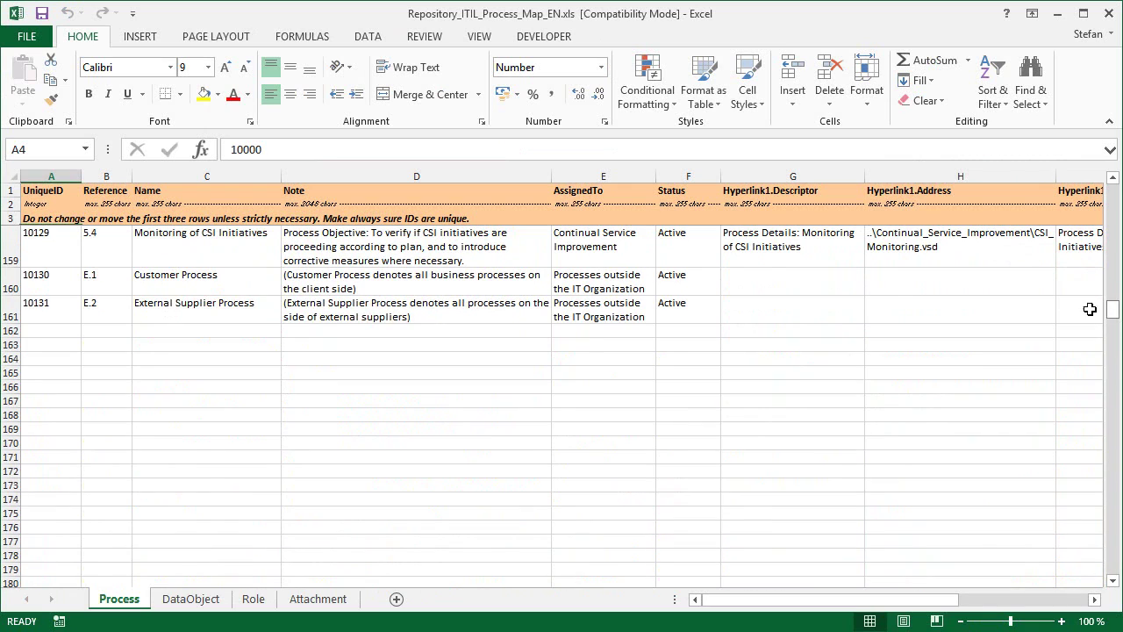
click(43, 333)
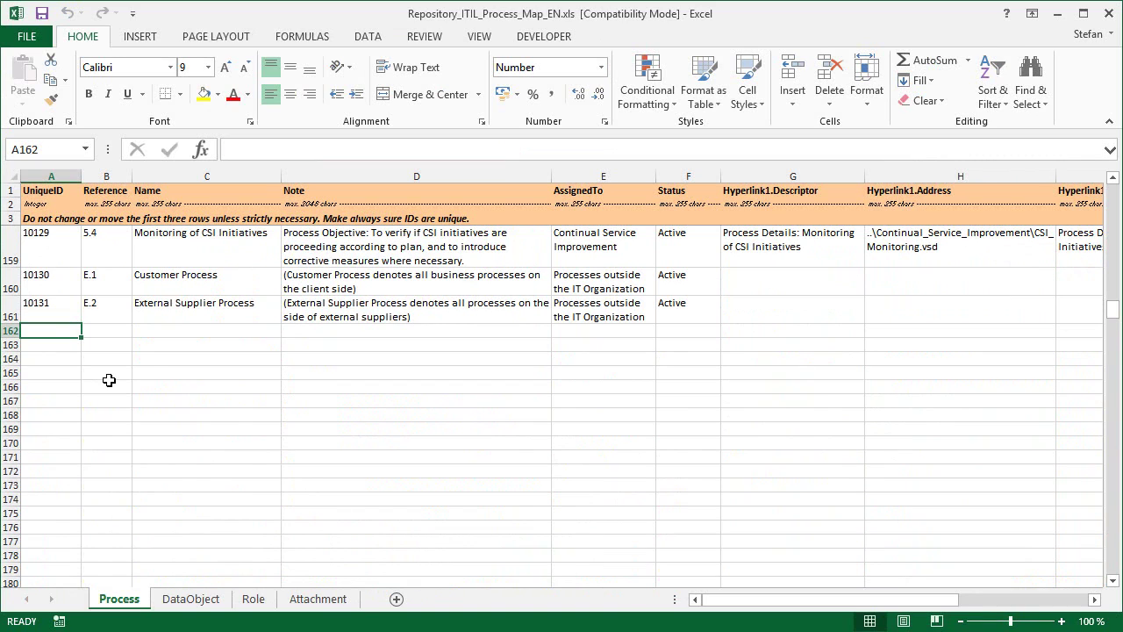
text(10200)
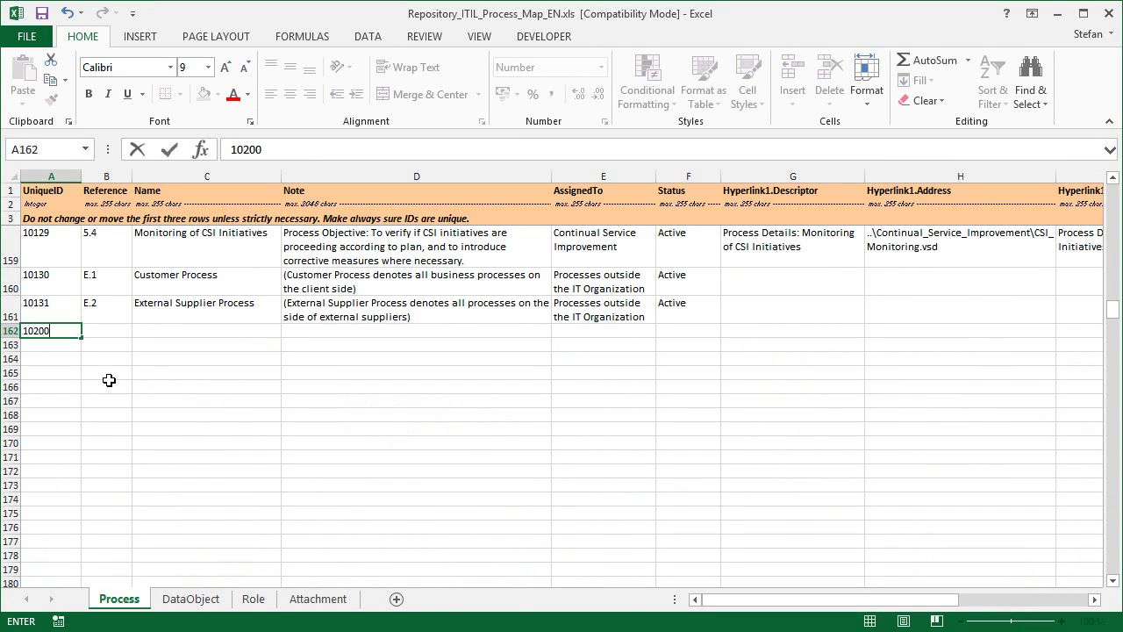
key(Tab)
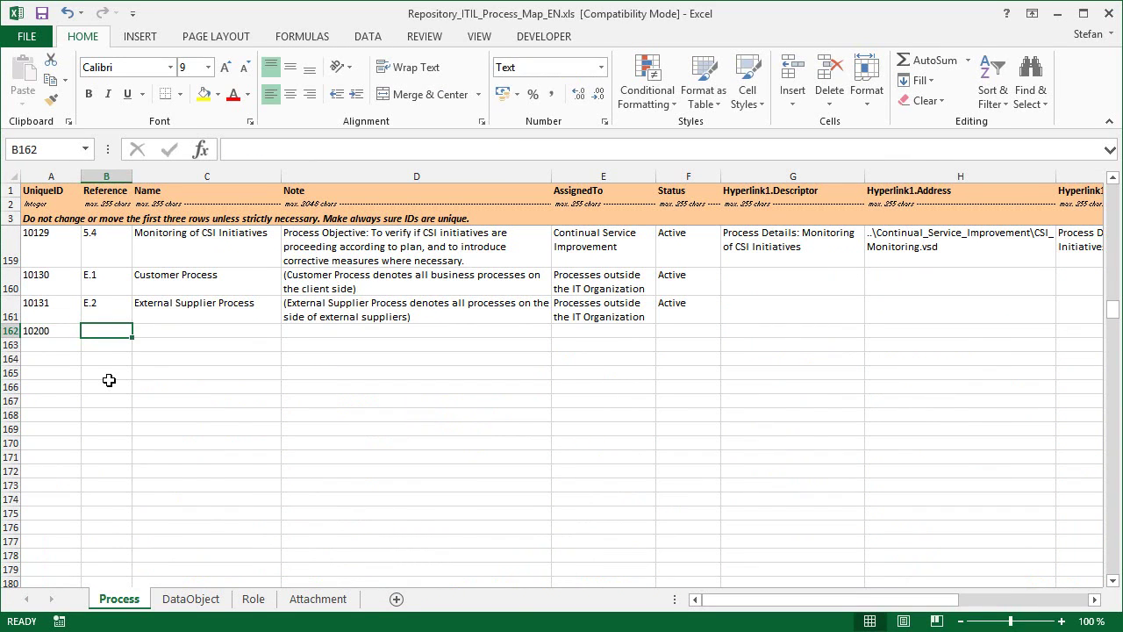
text(1.2.3)
key(Tab)
Step: Fill in name 'New process', note 'Some desription', and status 'In planning', leaving AssignedTo blank
text(New process)
key(Tab)
text(Some desription)
key(Tab)
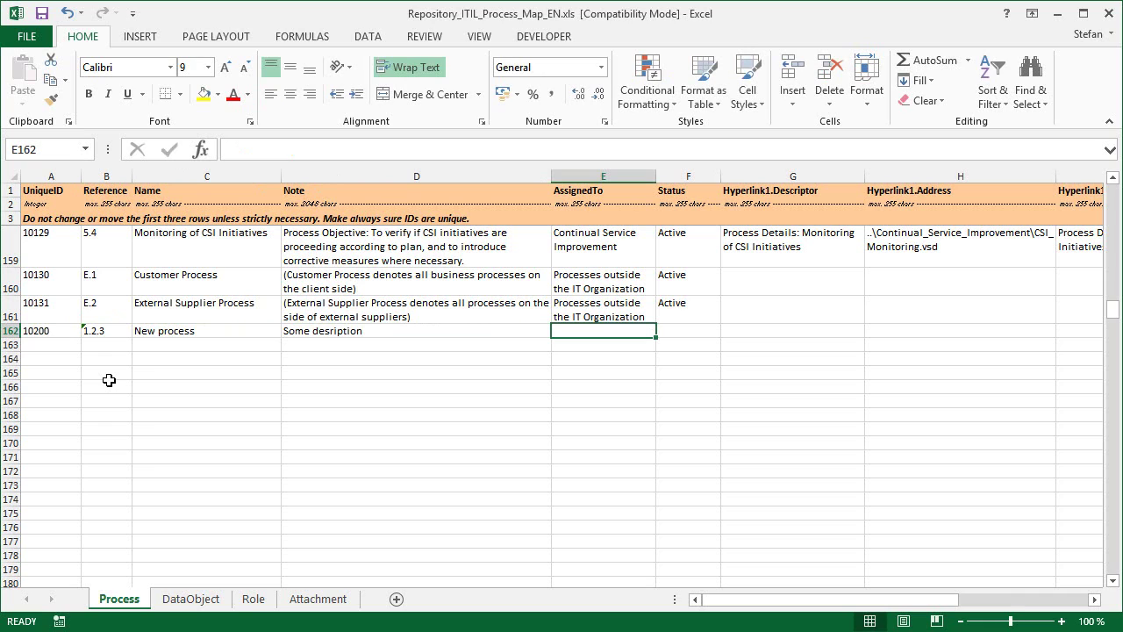
key(Tab)
text(In)
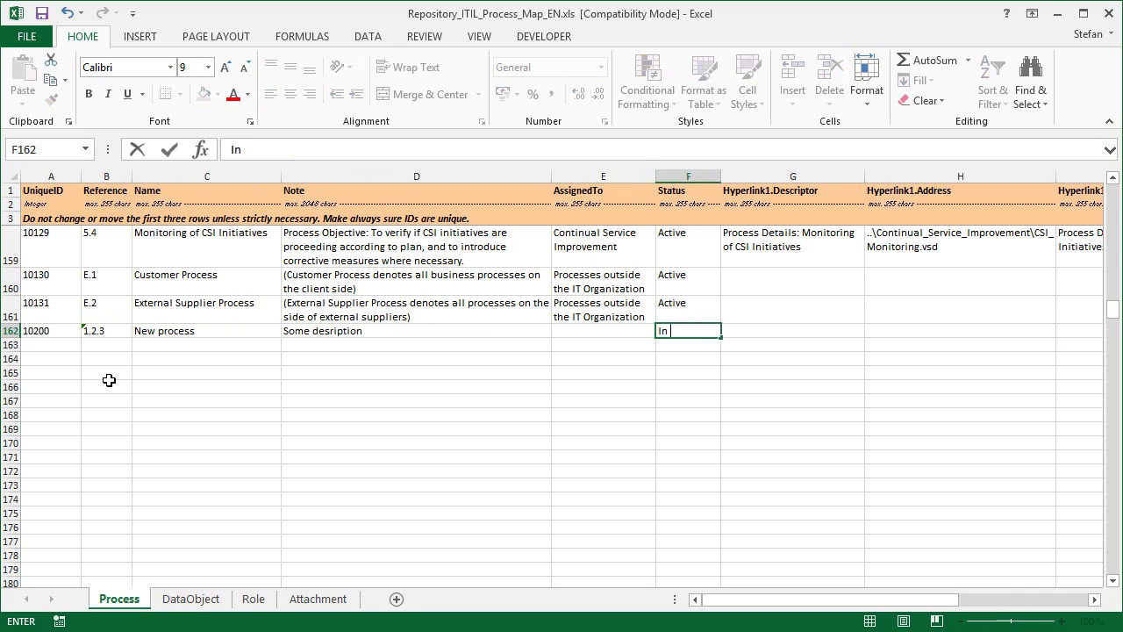
text( planning)
key(Tab)
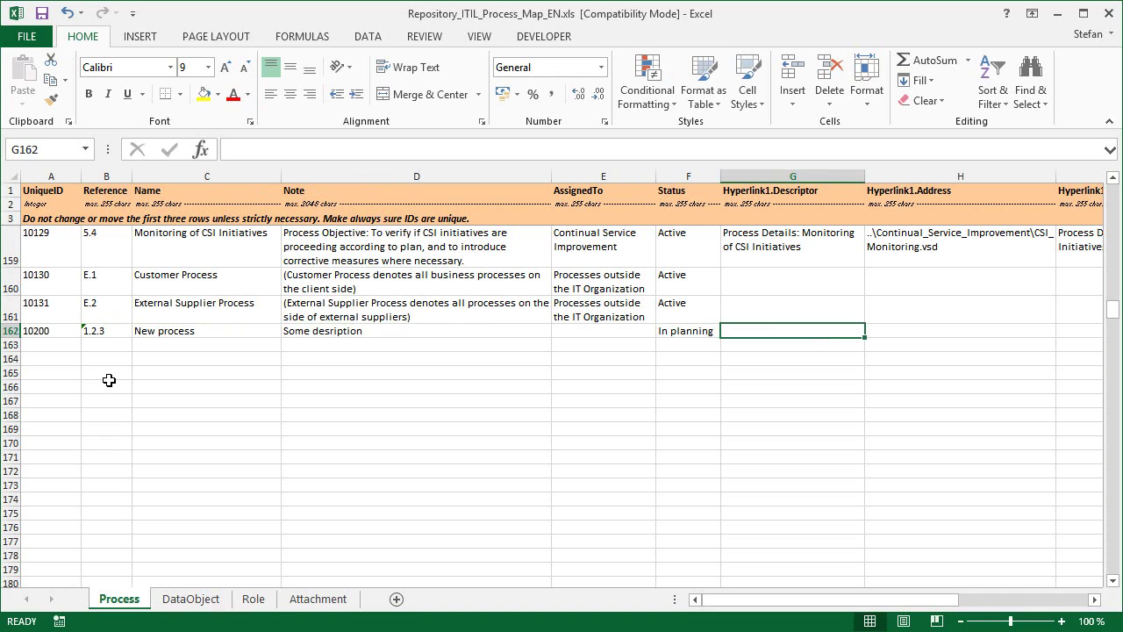
key(Left)
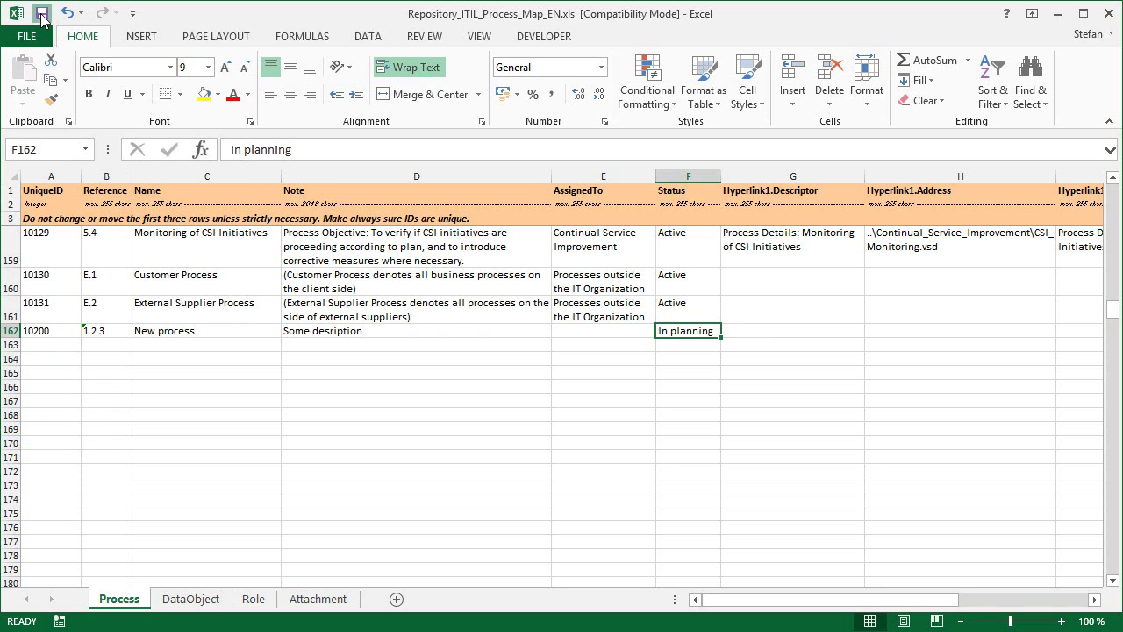
Step: Link the Problem Categorization and Prioritization shape to the New process repository record
click(1110, 13)
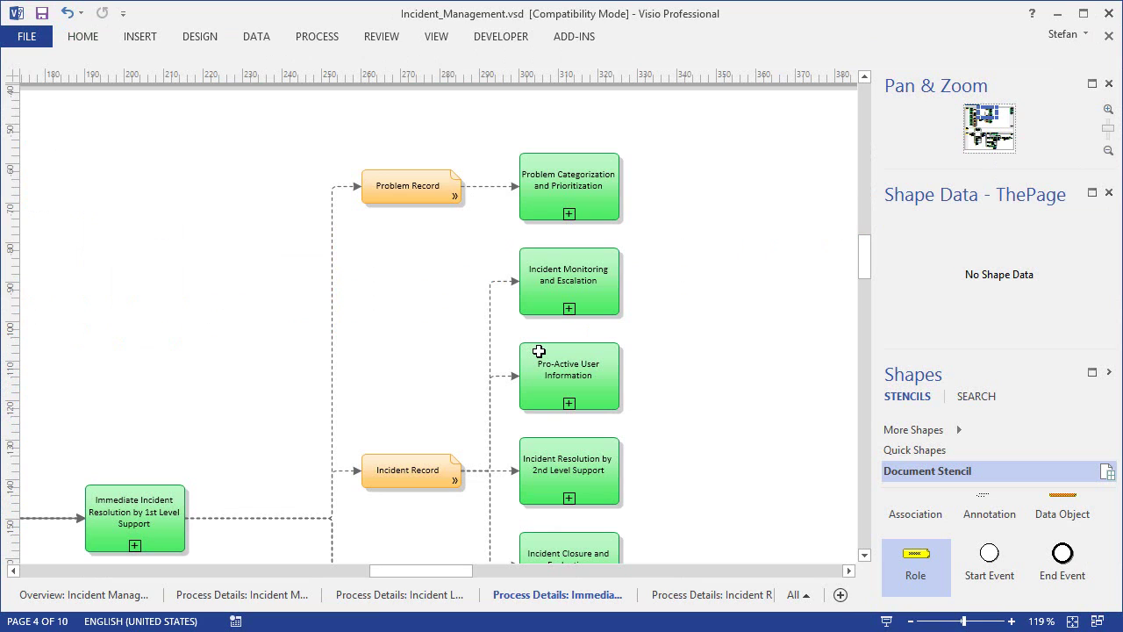
click(557, 196)
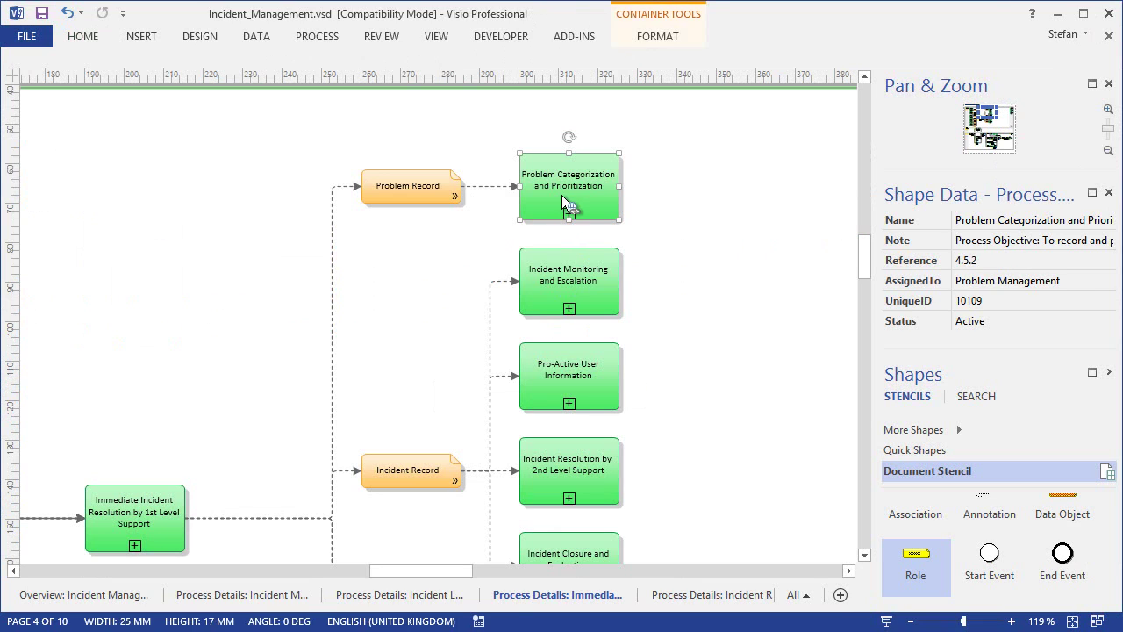
click(571, 36)
click(120, 61)
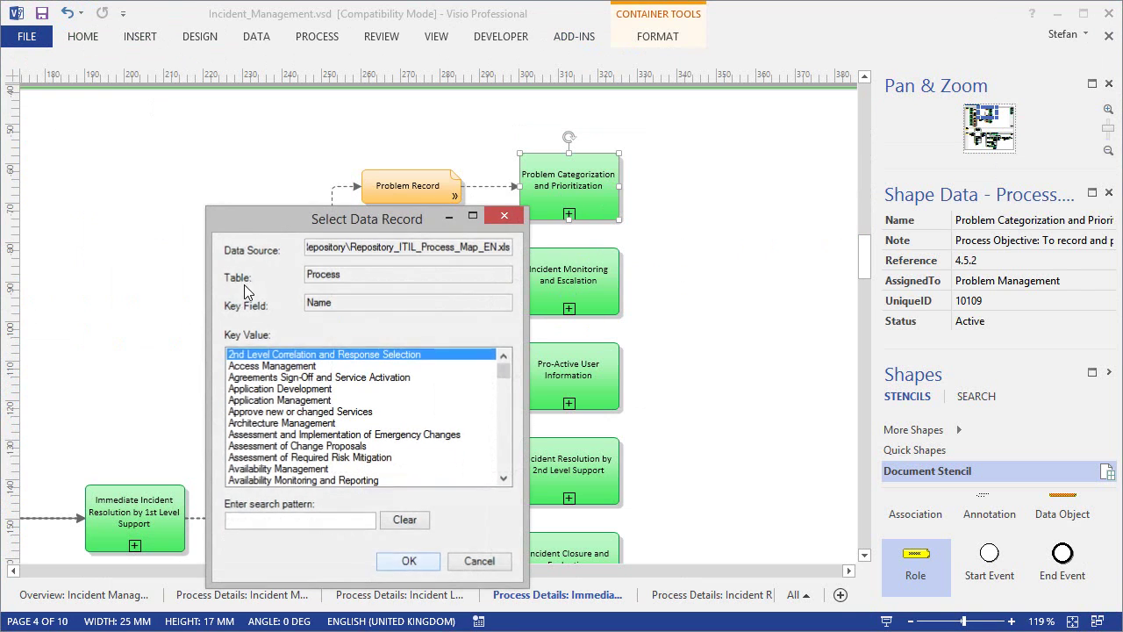
click(333, 523)
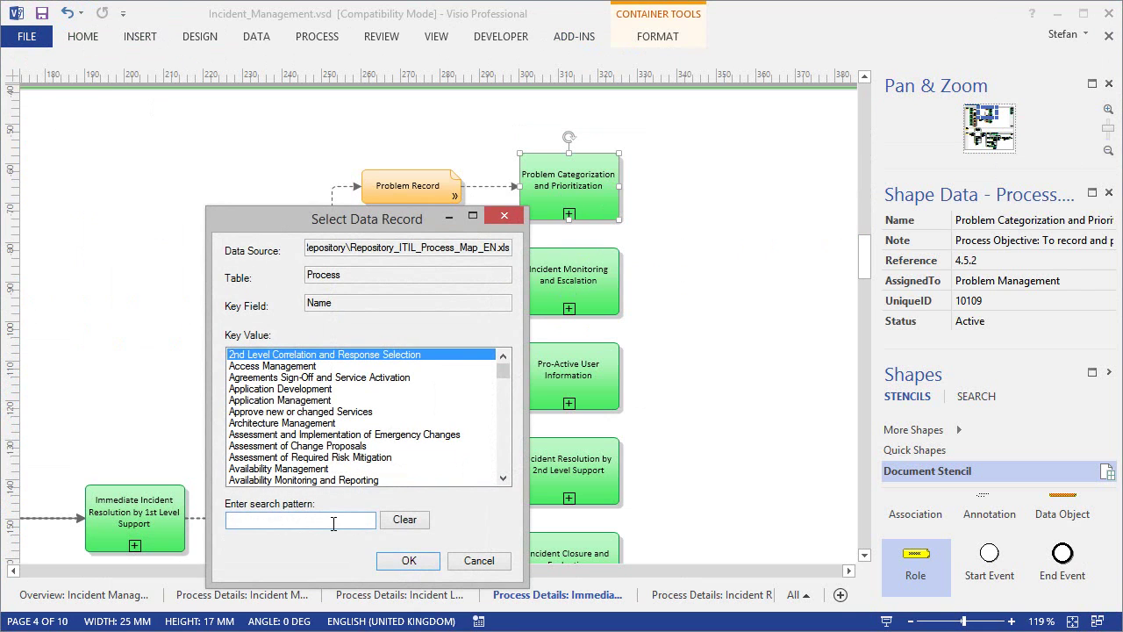
text(new)
click(280, 412)
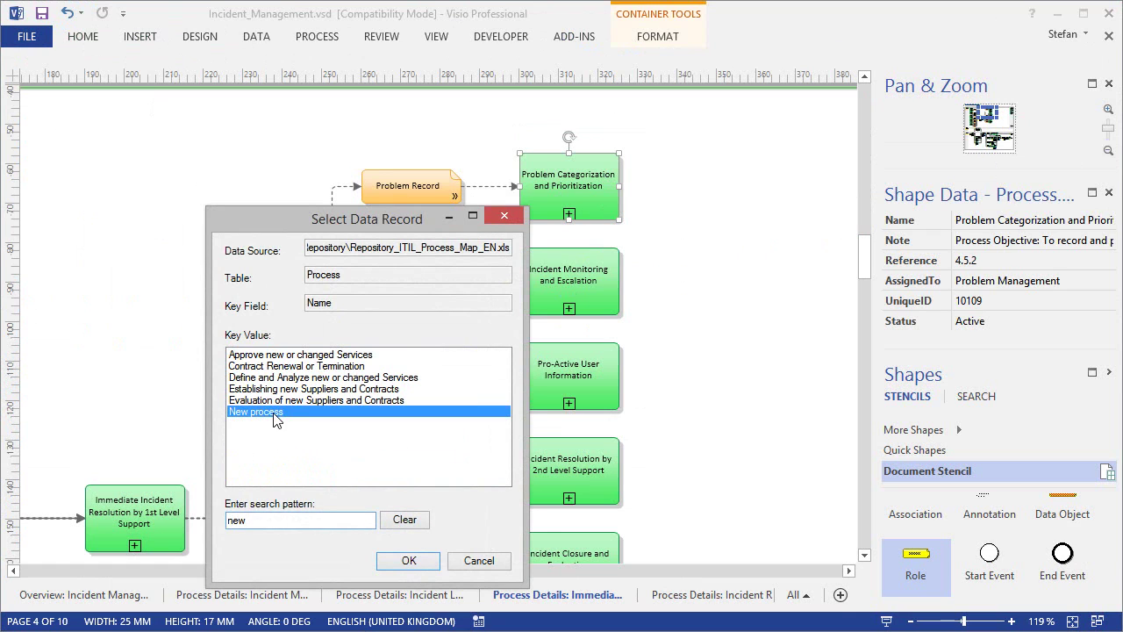
click(402, 562)
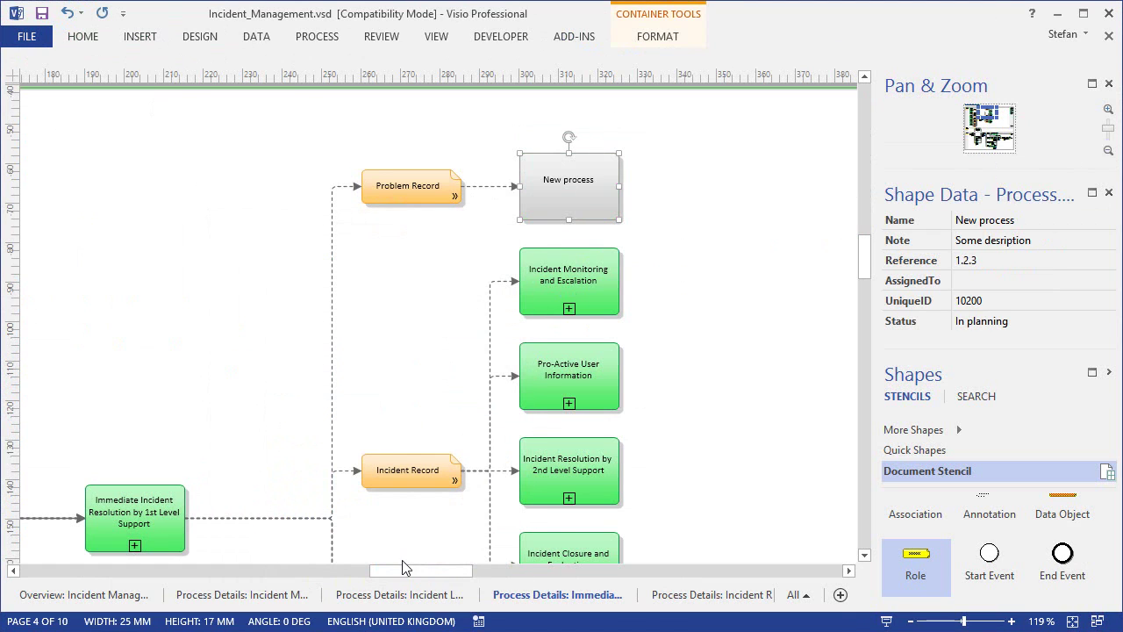
Step: Check the relinked shape's data, now showing grey New process with Reference 1.2.3
click(684, 499)
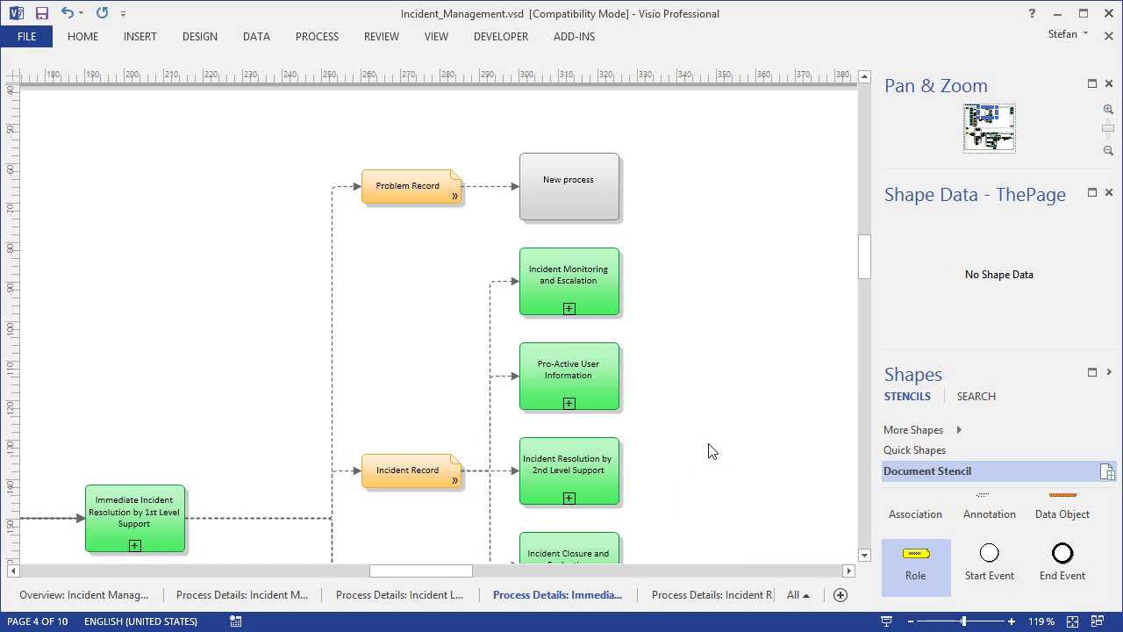
click(564, 198)
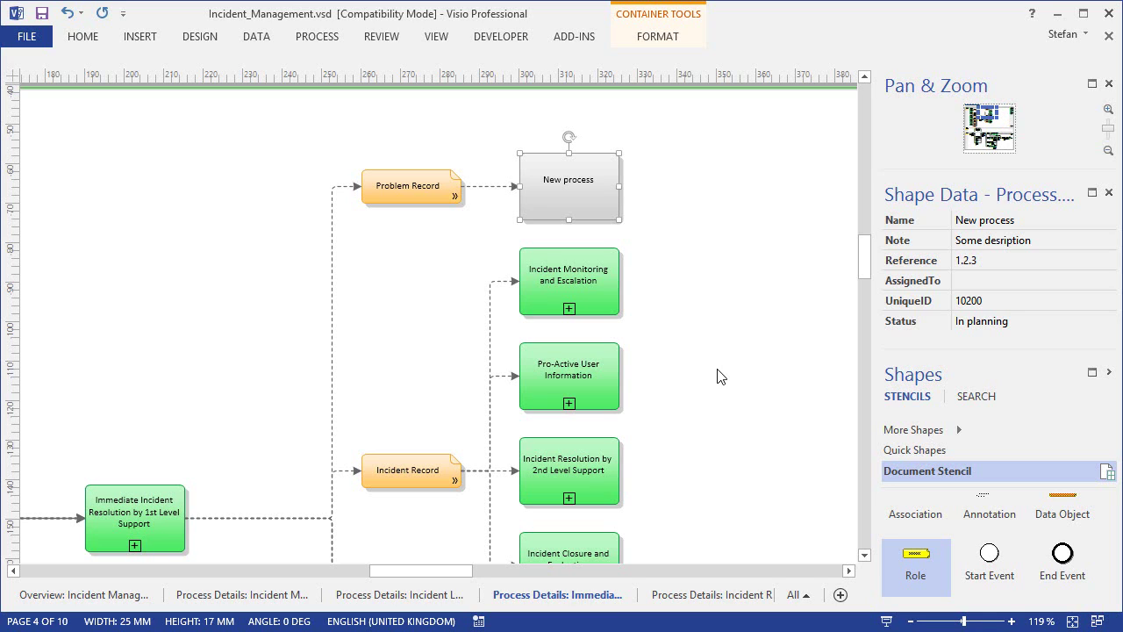
click(702, 299)
drag(863, 252, 858, 265)
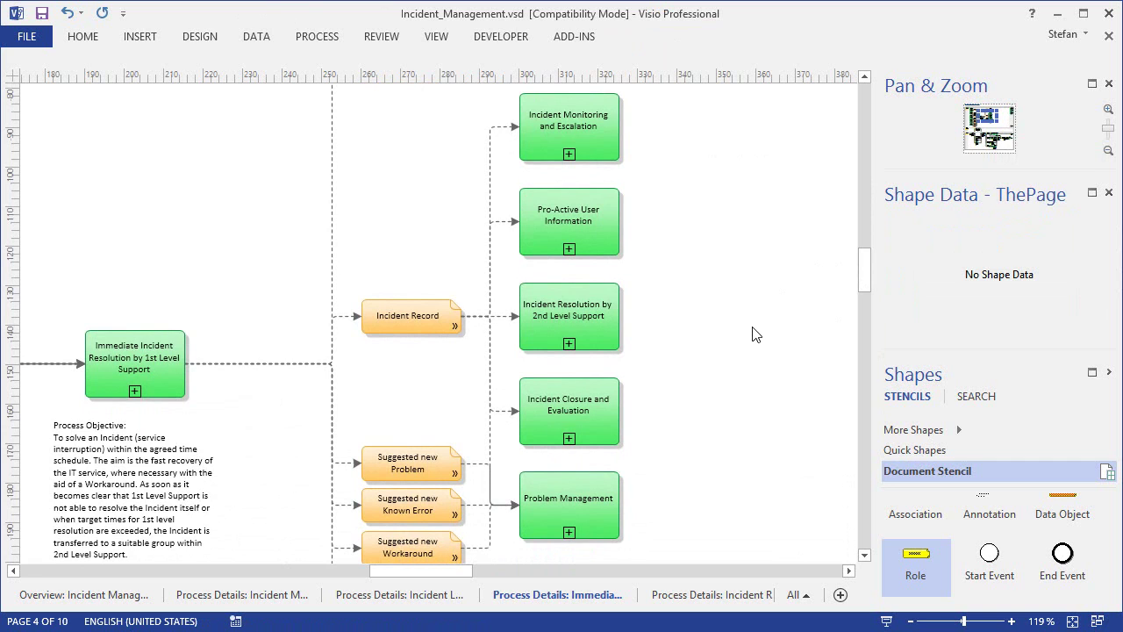
Step: Set Status to 'In planning' in F125 through F128 for records 10100–10103, then save the workbook
key(alt+Tab)
click(704, 255)
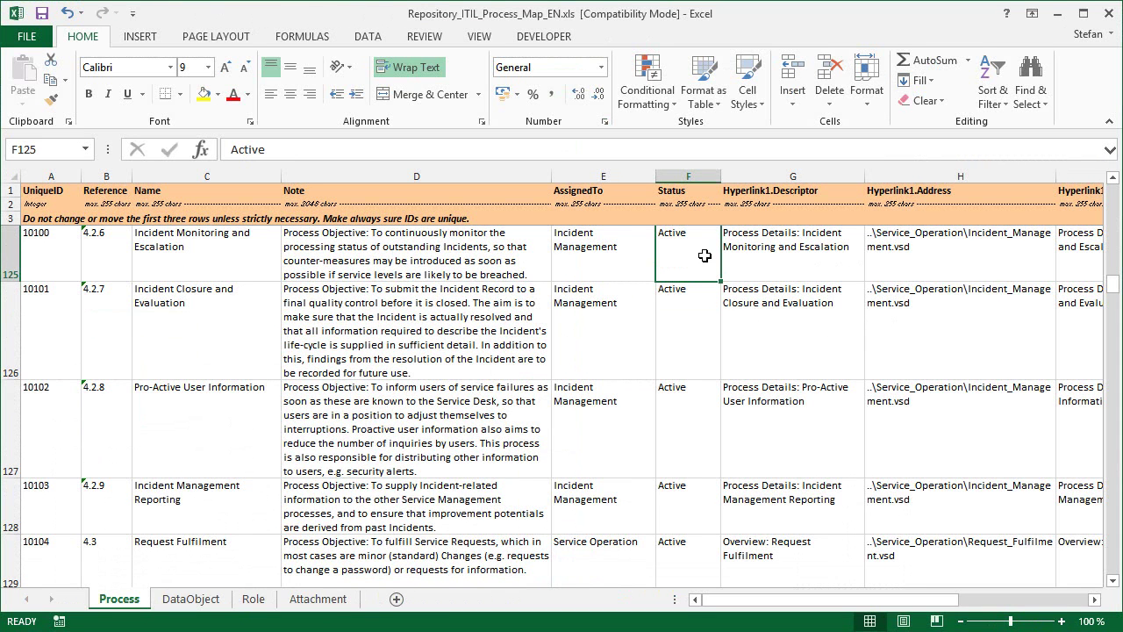
text(In planning)
key(Return)
key(Up)
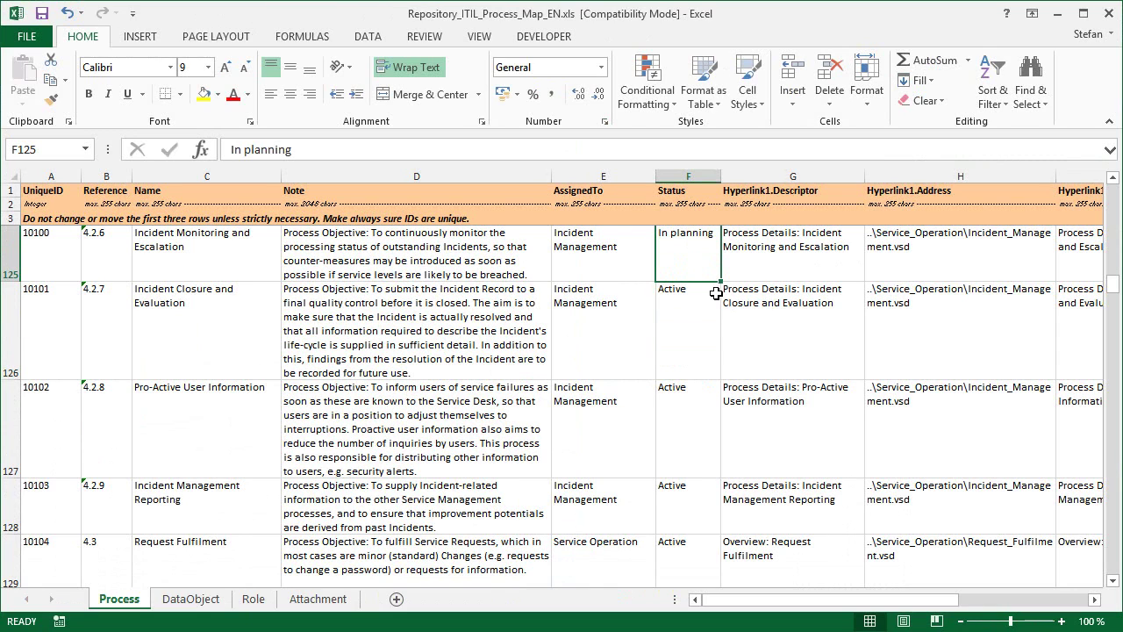
drag(725, 285, 718, 505)
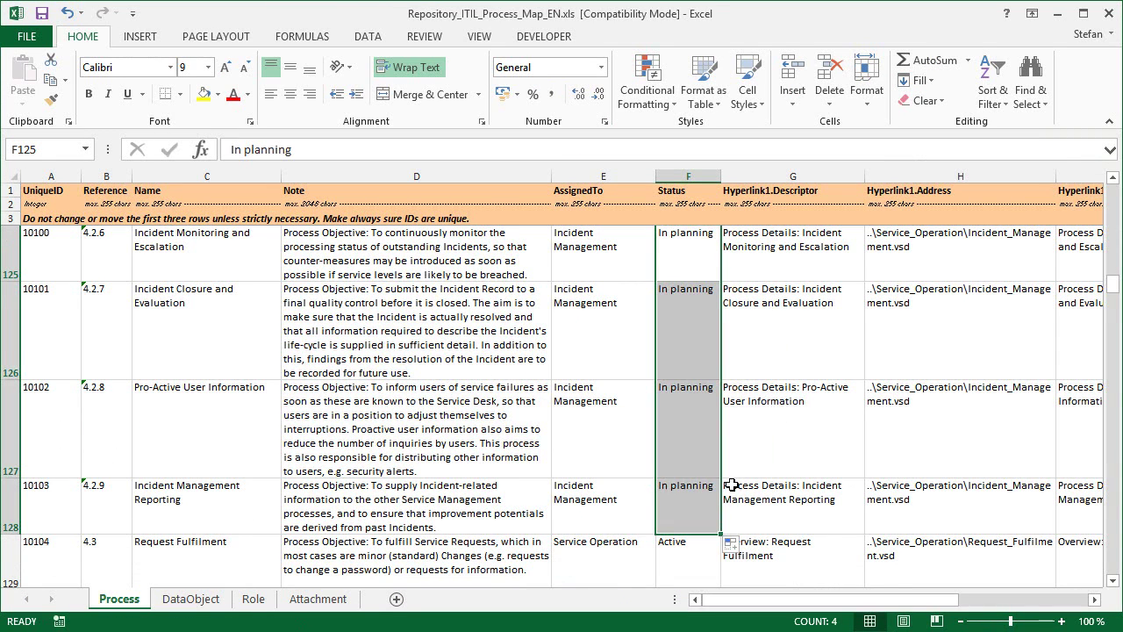
click(41, 15)
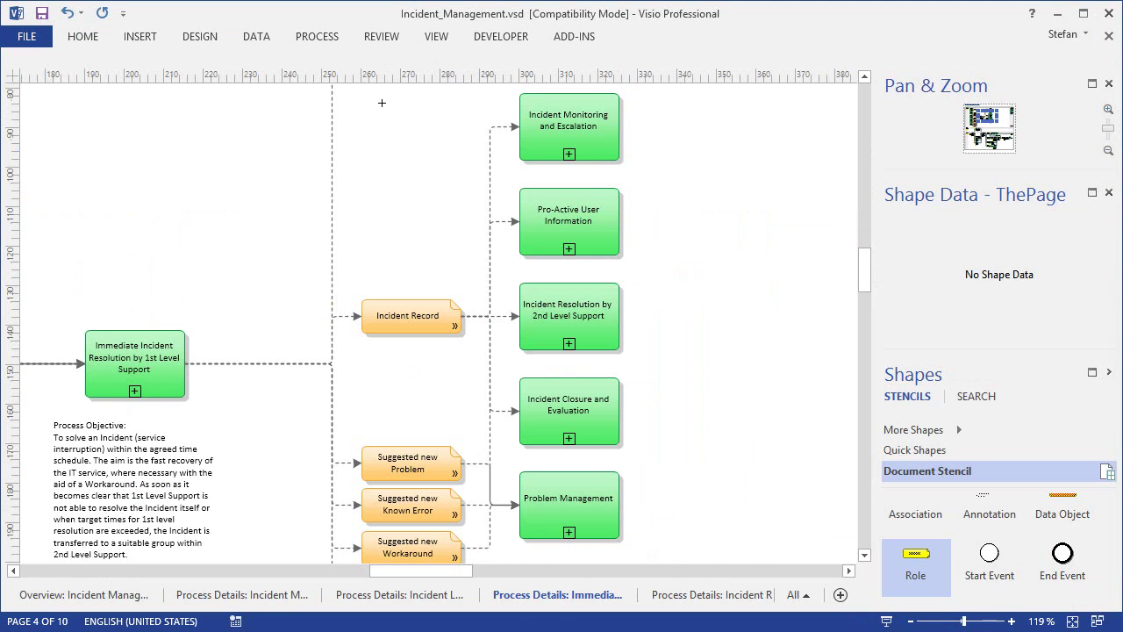
Step: Refresh the middle column's shapes from the repository, turning the In planning processes grey
drag(360, 89, 709, 551)
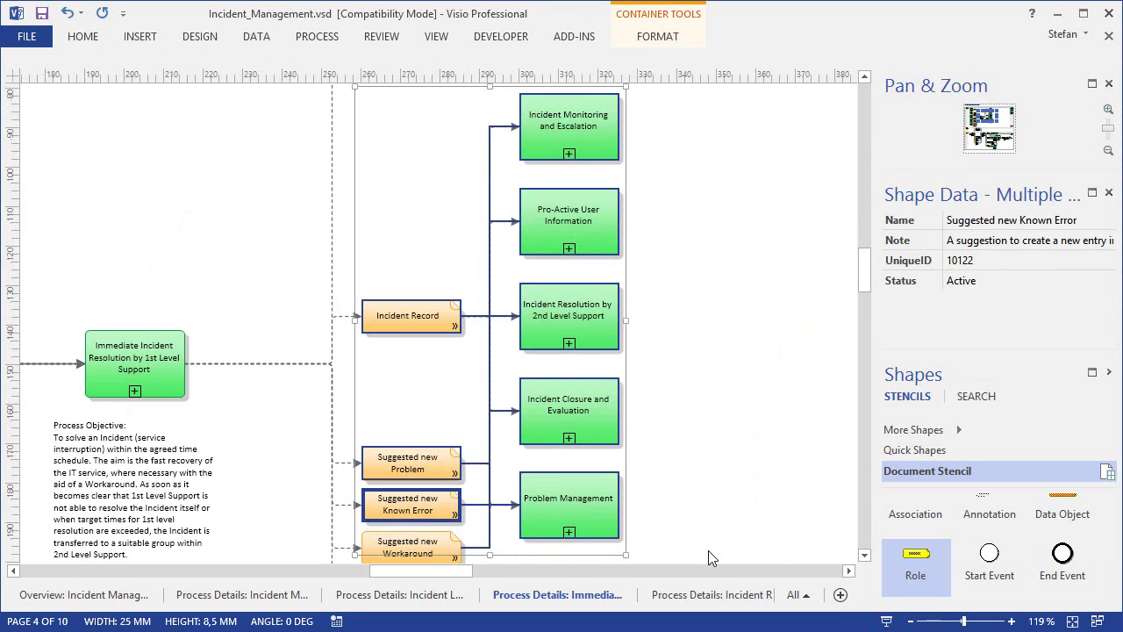
click(574, 37)
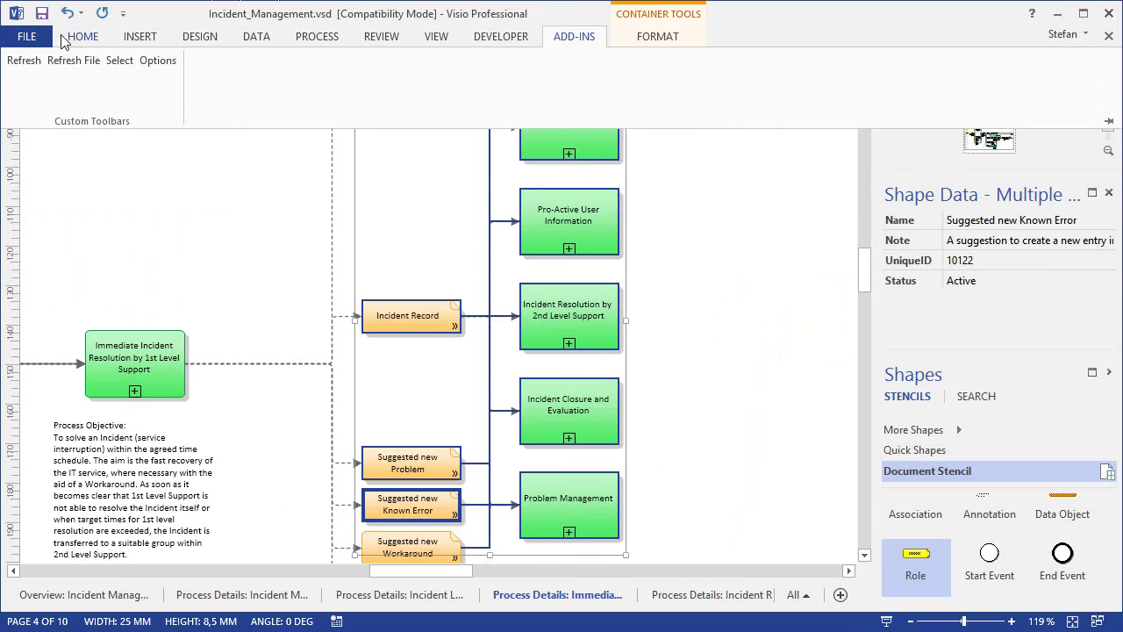
click(25, 60)
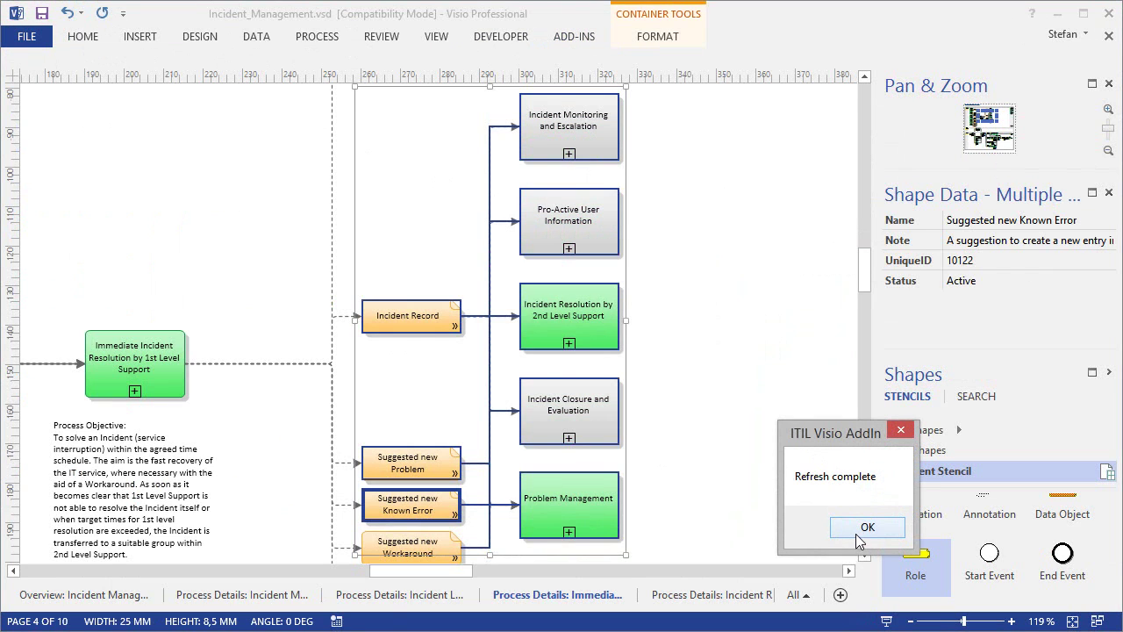
click(860, 530)
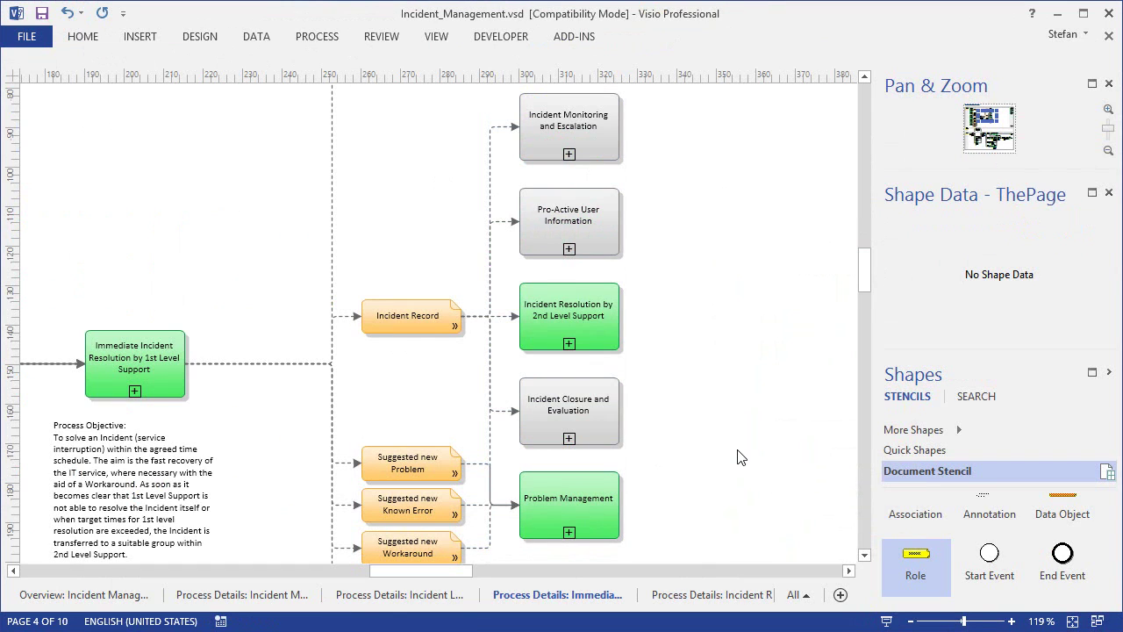